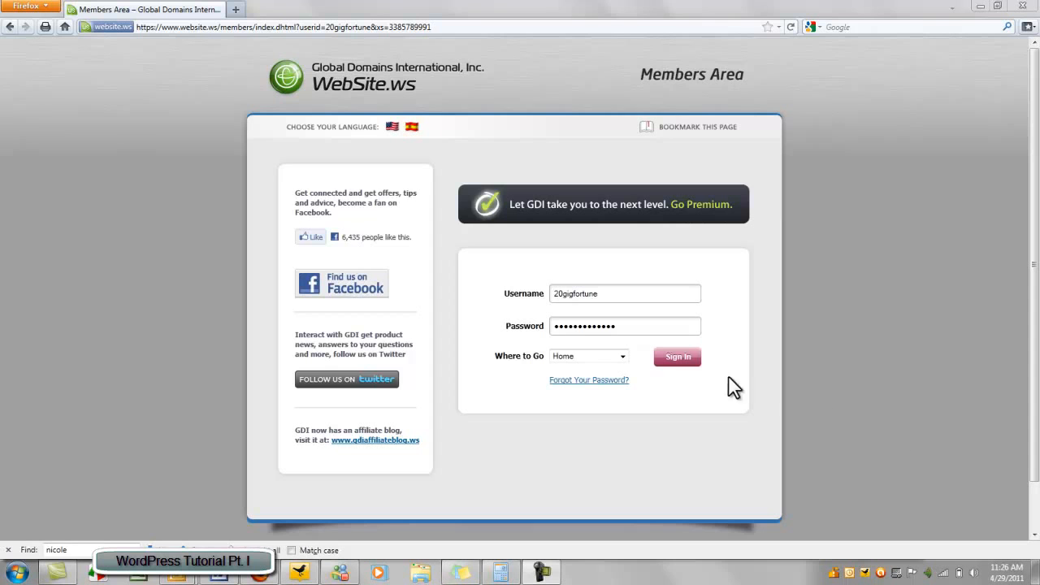
Submit the WebSite.ws member login to reach the account home page
{"action": "left_click", "coordinate": [682, 358]}
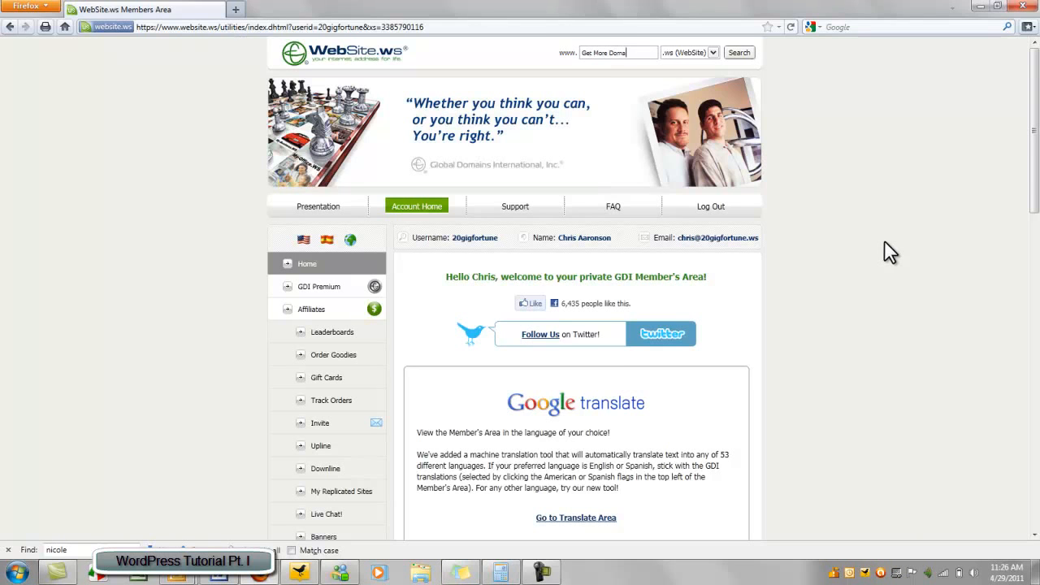
Go to the Free Plugins page under Domains in the left menu
{"action": "scroll", "coordinate": [889, 251], "scroll_direction": "down", "scroll_amount": 3}
{"action": "scroll", "coordinate": [890, 252], "scroll_direction": "down", "scroll_amount": 2}
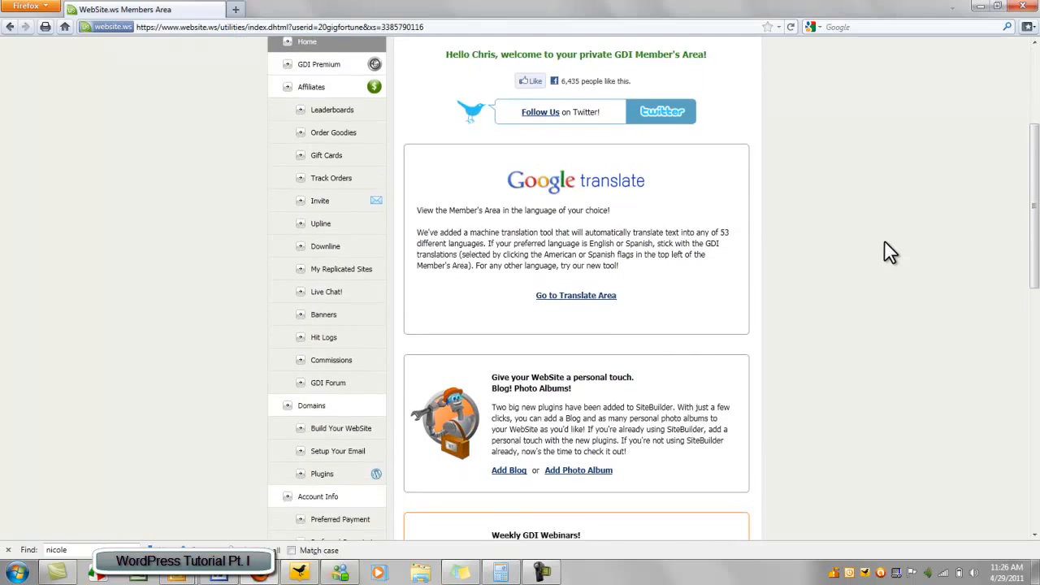
{"action": "scroll", "coordinate": [890, 252], "scroll_direction": "down", "scroll_amount": 5}
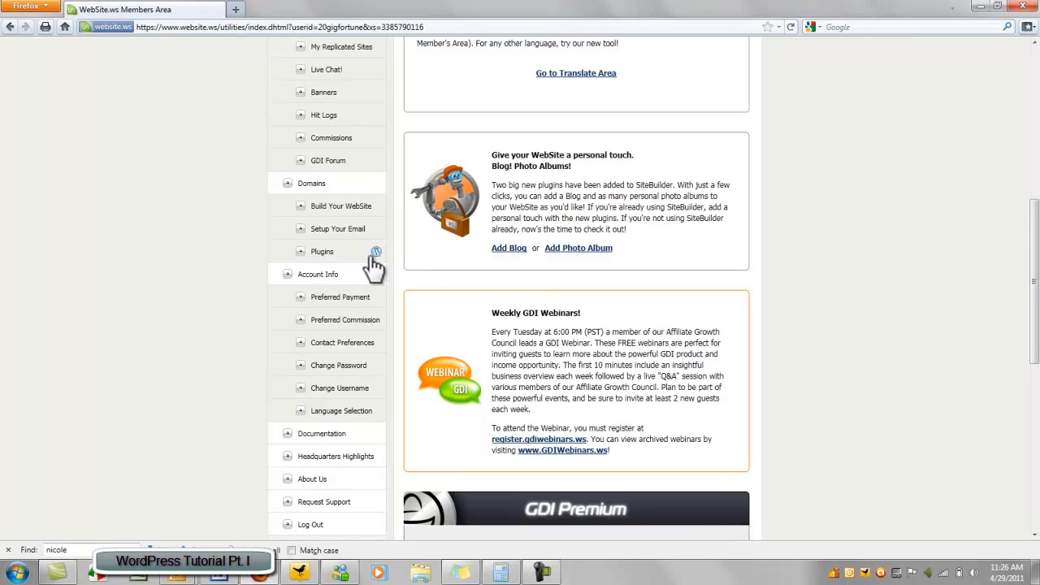
{"action": "left_click", "coordinate": [321, 256]}
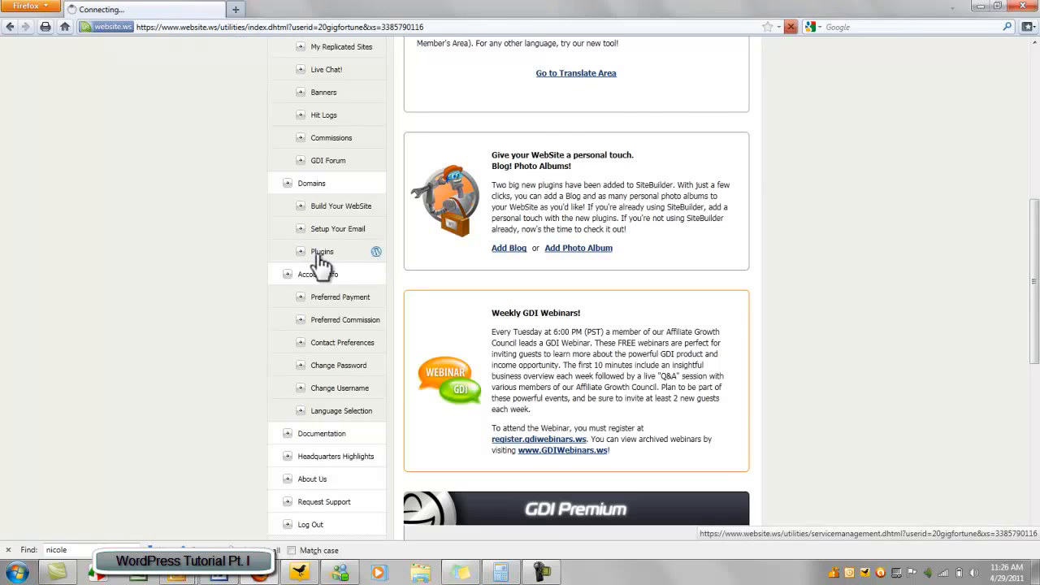
{"action": "scroll", "coordinate": [181, 213], "scroll_direction": "down", "scroll_amount": 3}
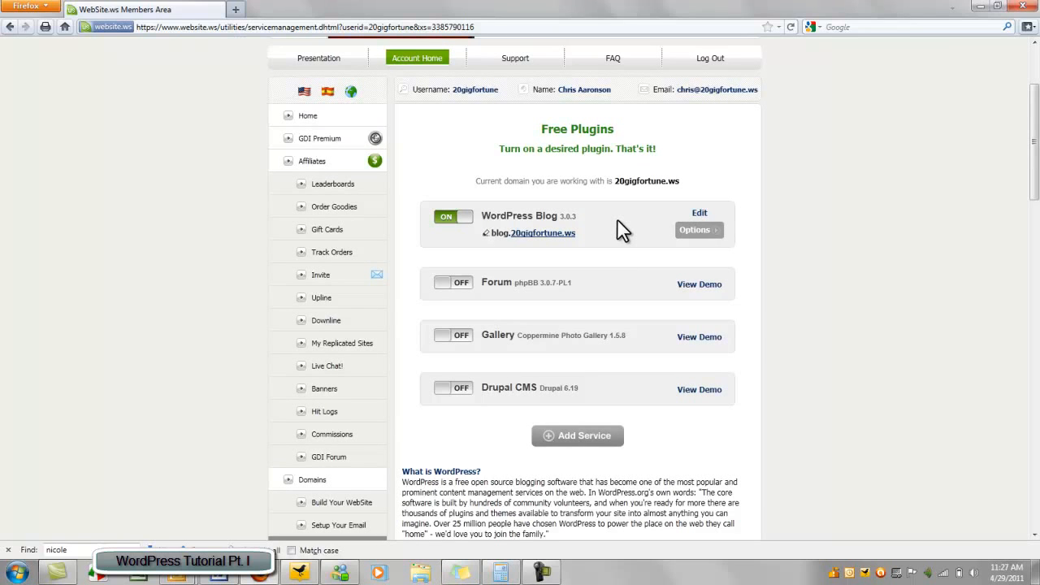
Create a non-primary WordPress Blog plugin named 'tutorial'
{"action": "left_click", "coordinate": [553, 431]}
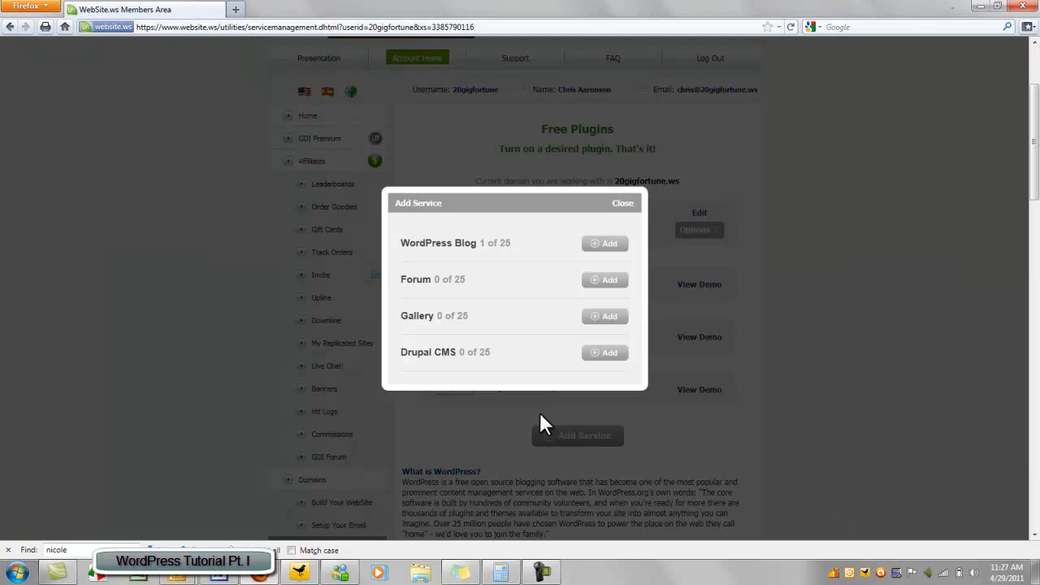
{"action": "left_click", "coordinate": [606, 251]}
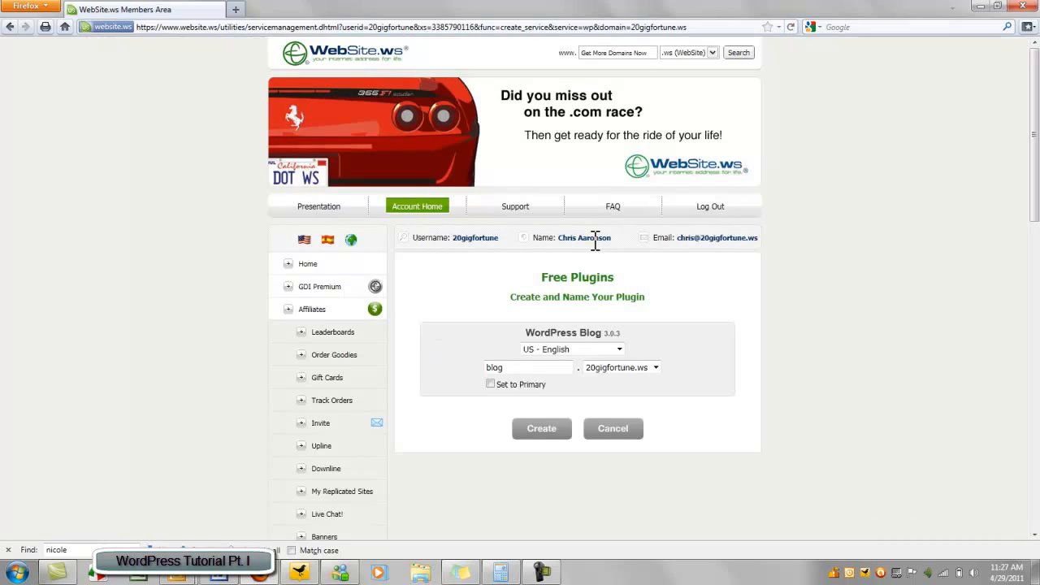
{"action": "double_click", "coordinate": [550, 367]}
{"action": "type", "text": "tutorial"}
{"action": "left_click", "coordinate": [491, 383]}
{"action": "left_click", "coordinate": [491, 384]}
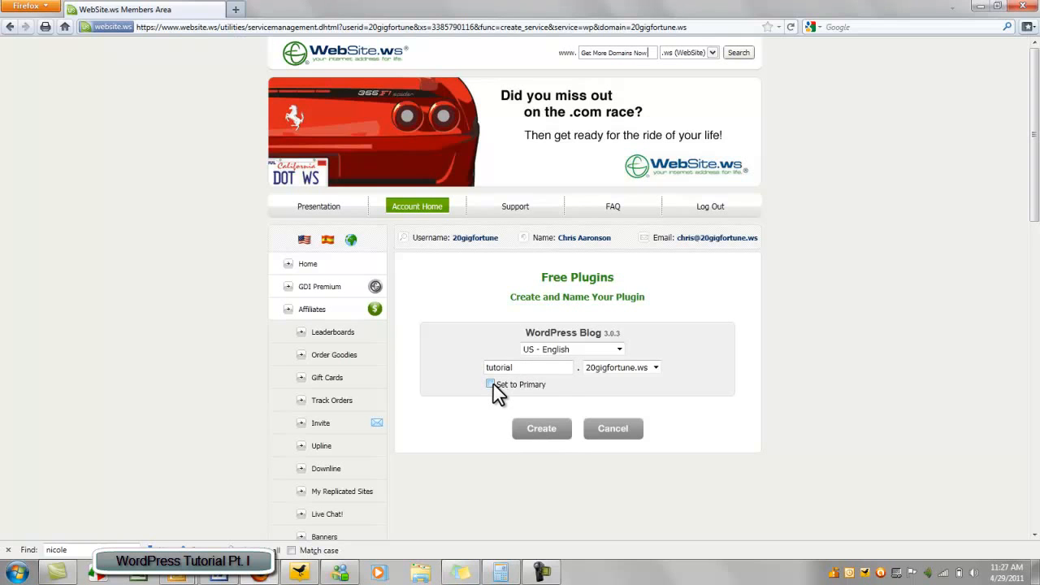
{"action": "left_click", "coordinate": [551, 435]}
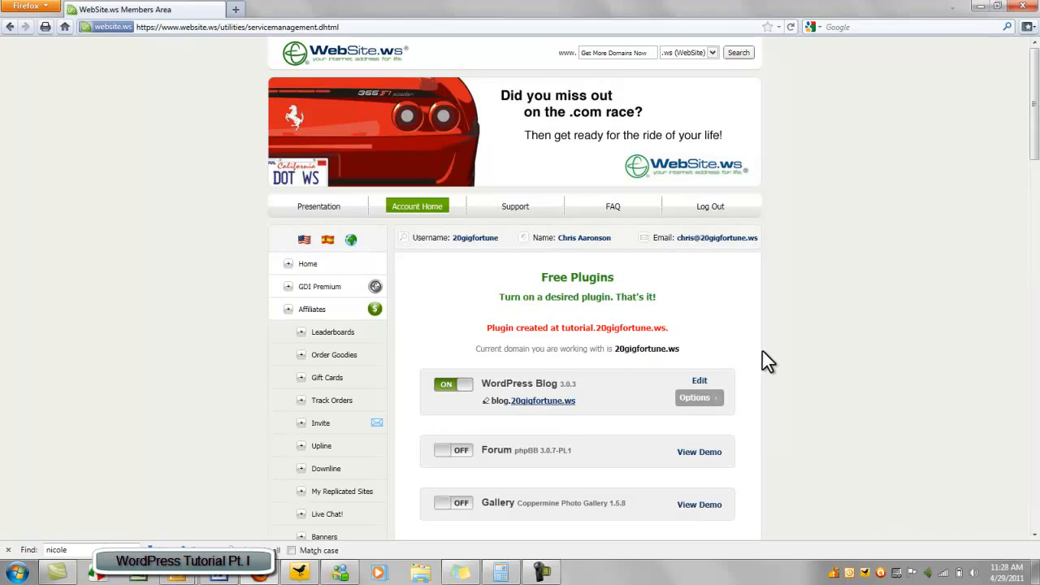
Switch the original WordPress Blog off, confirm it, then turn it back on
{"action": "scroll", "coordinate": [800, 348], "scroll_direction": "down", "scroll_amount": 3}
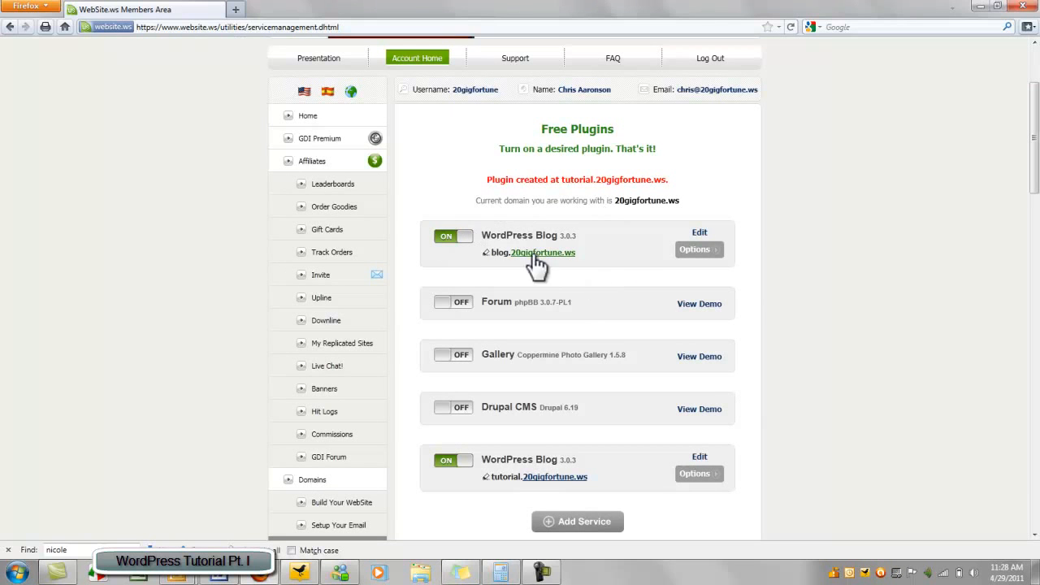
{"action": "left_click", "coordinate": [446, 239]}
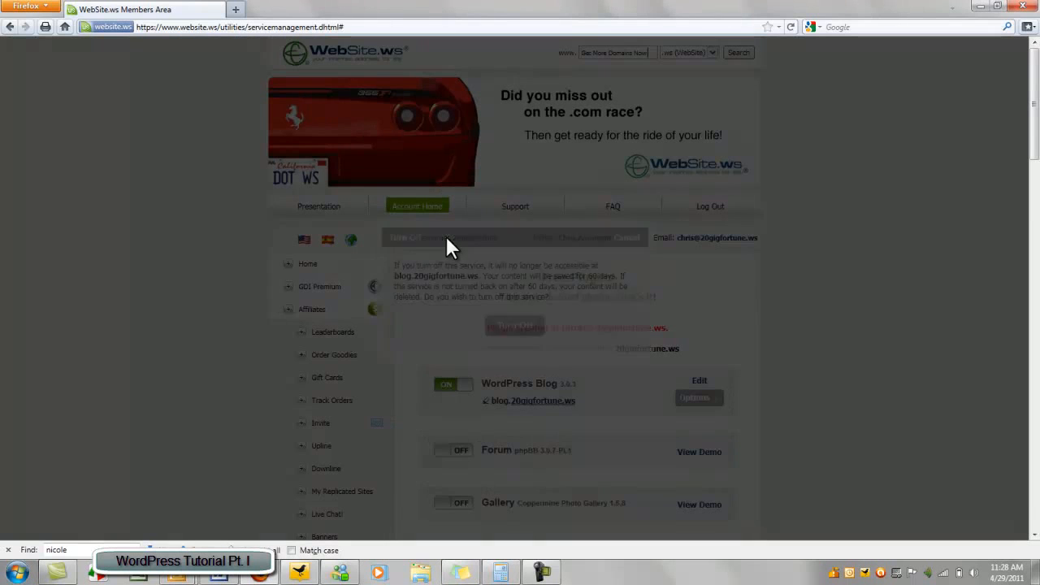
{"action": "left_click", "coordinate": [530, 322]}
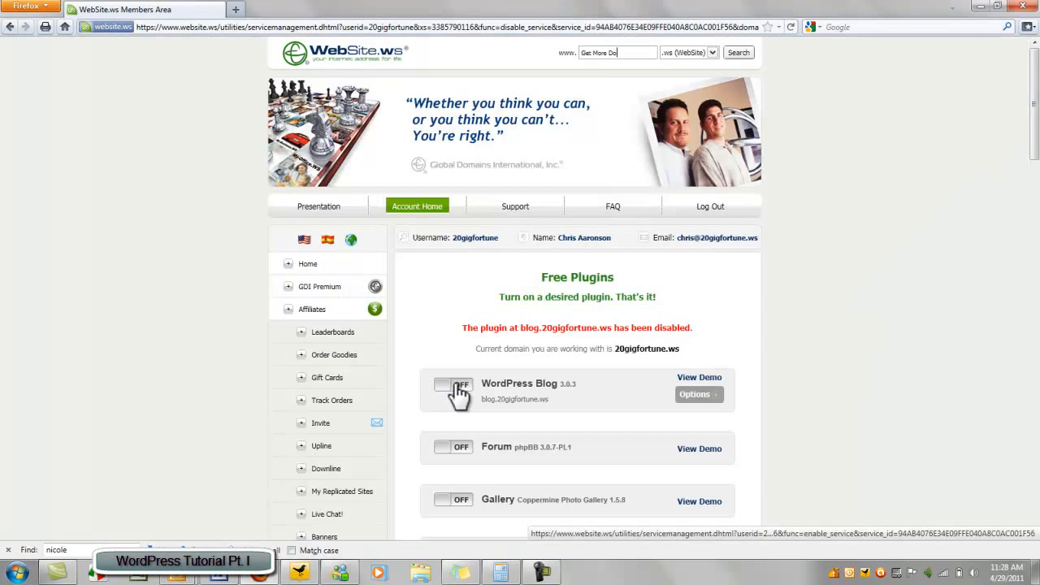
{"action": "left_click", "coordinate": [465, 387]}
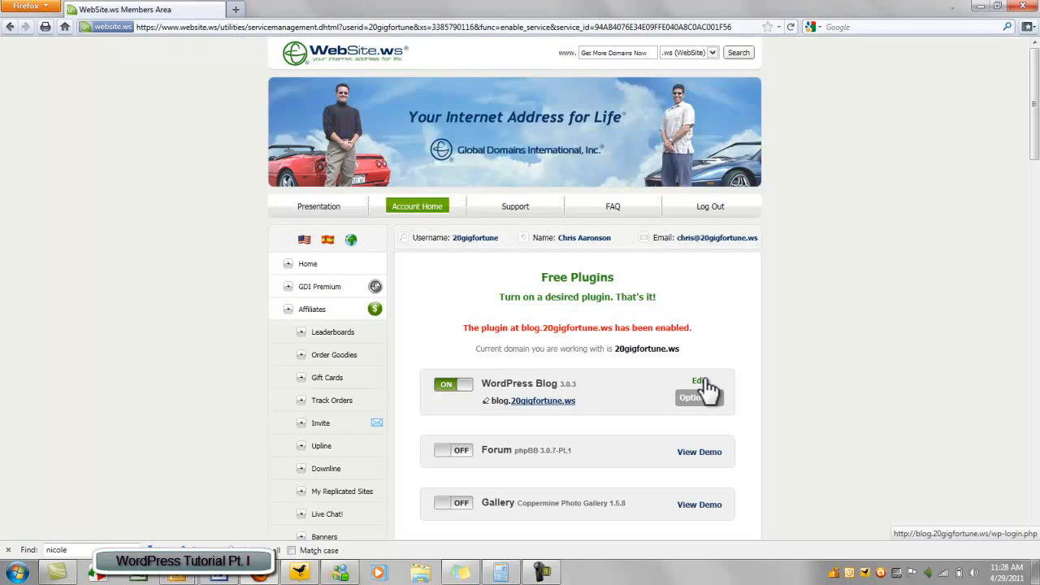
Open the WordPress admin login for the tutorial blog
{"action": "scroll", "coordinate": [736, 278], "scroll_direction": "down", "scroll_amount": 1}
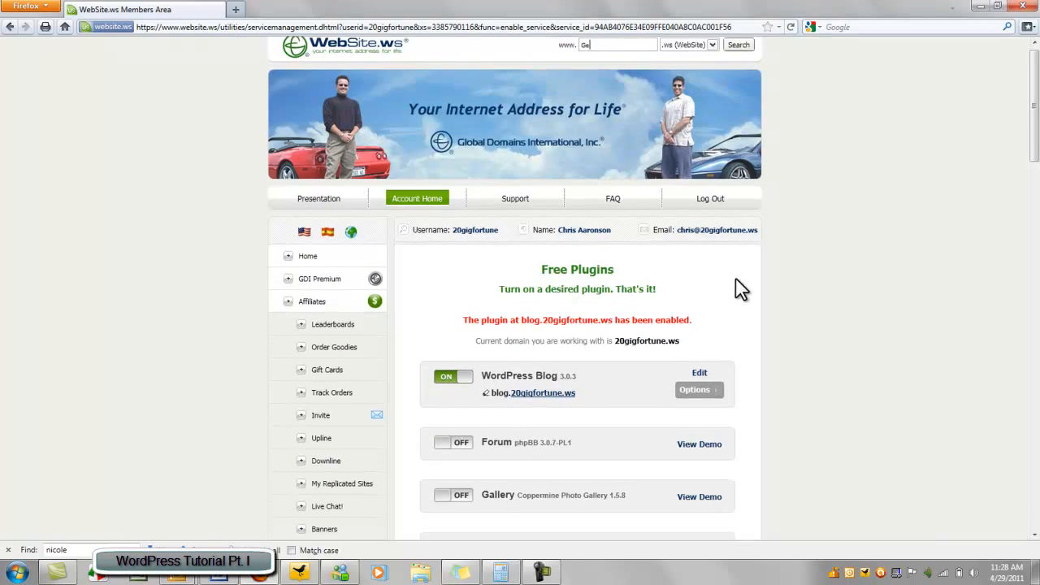
{"action": "scroll", "coordinate": [735, 277], "scroll_direction": "down", "scroll_amount": 5}
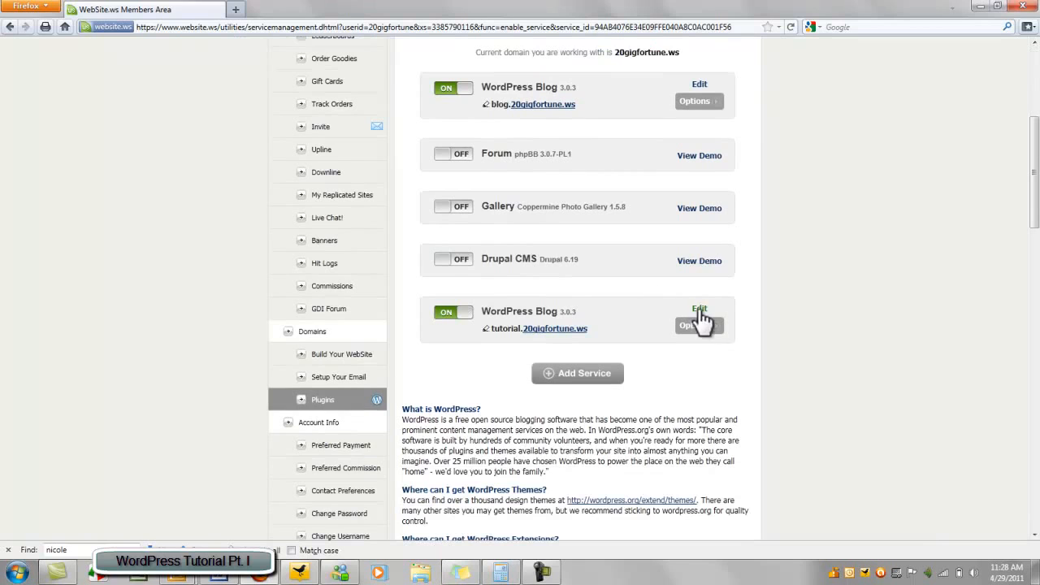
{"action": "left_click", "coordinate": [702, 311]}
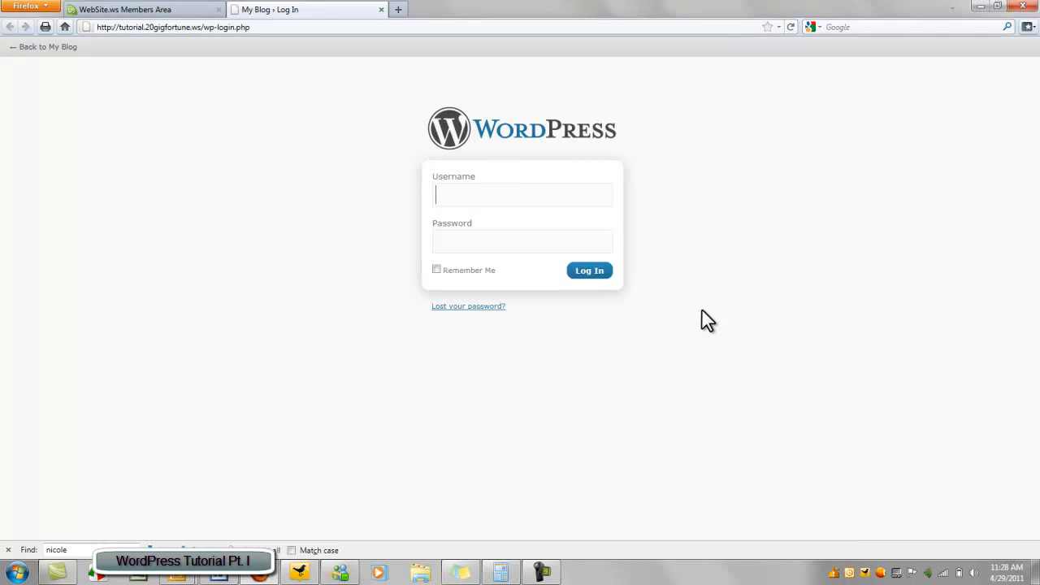
Log in to the tutorial blog's WordPress admin with the username and password
{"action": "type", "text": "20gigfortune"}
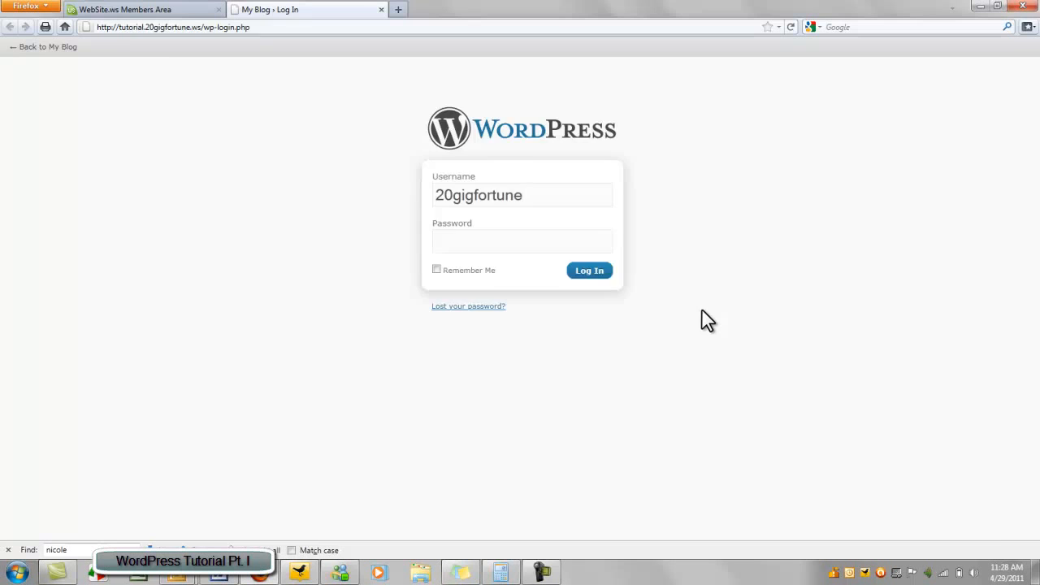
{"action": "key", "text": "Tab"}
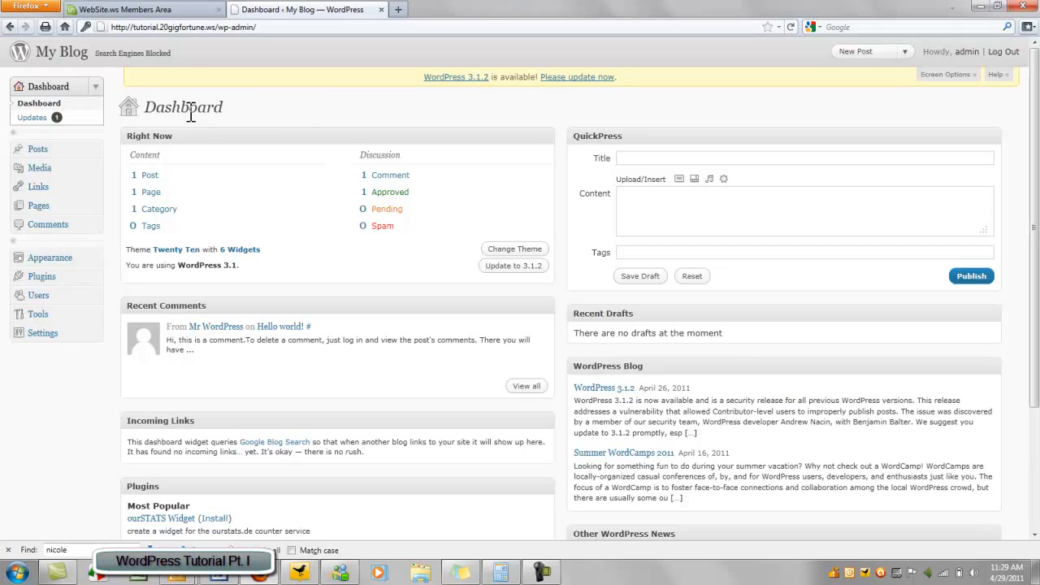
{"action": "left_click", "coordinate": [65, 54]}
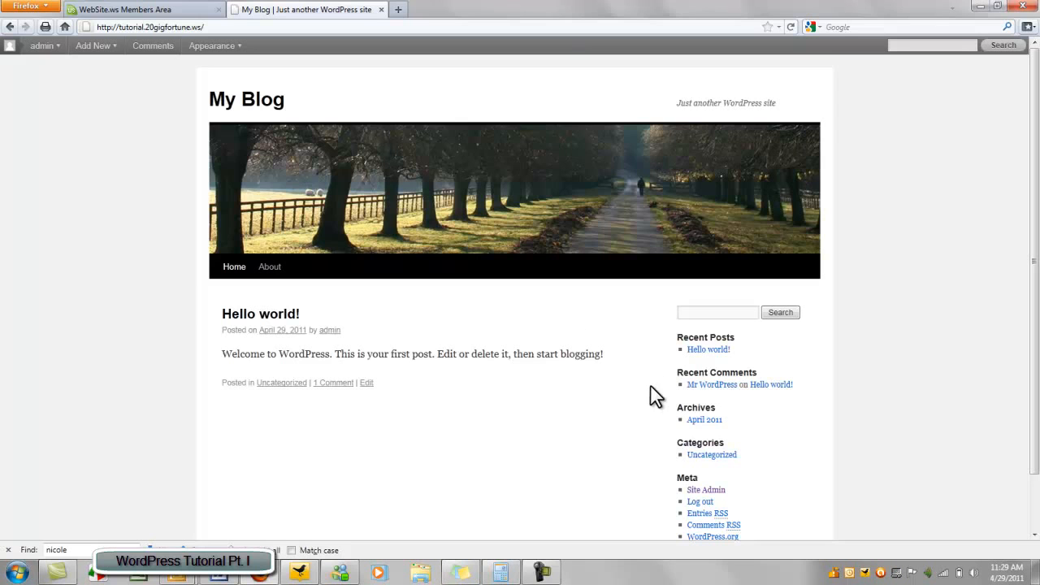
{"action": "scroll", "coordinate": [646, 431], "scroll_direction": "down", "scroll_amount": 2}
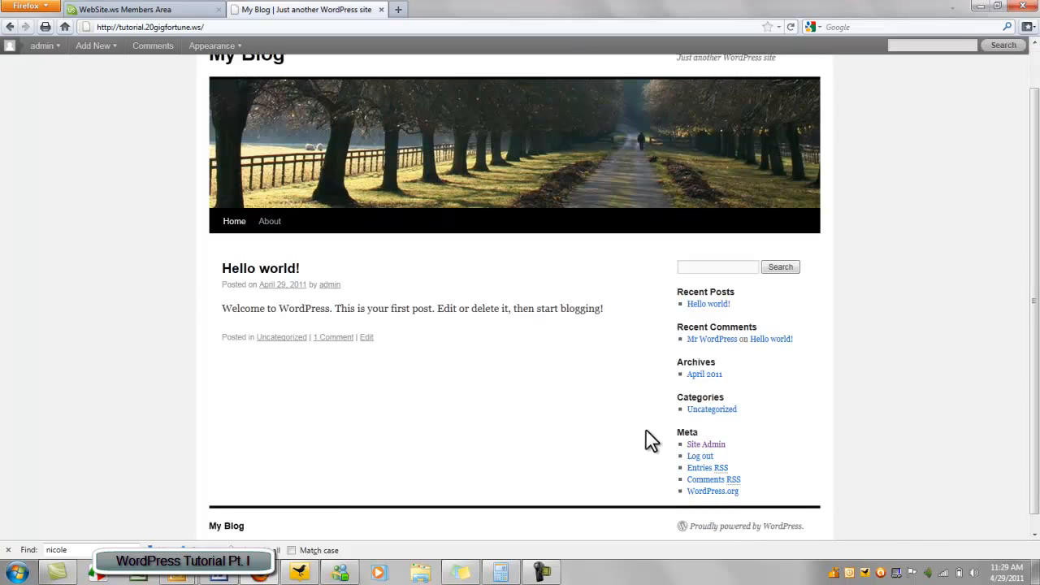
{"action": "scroll", "coordinate": [646, 440], "scroll_direction": "up", "scroll_amount": 2}
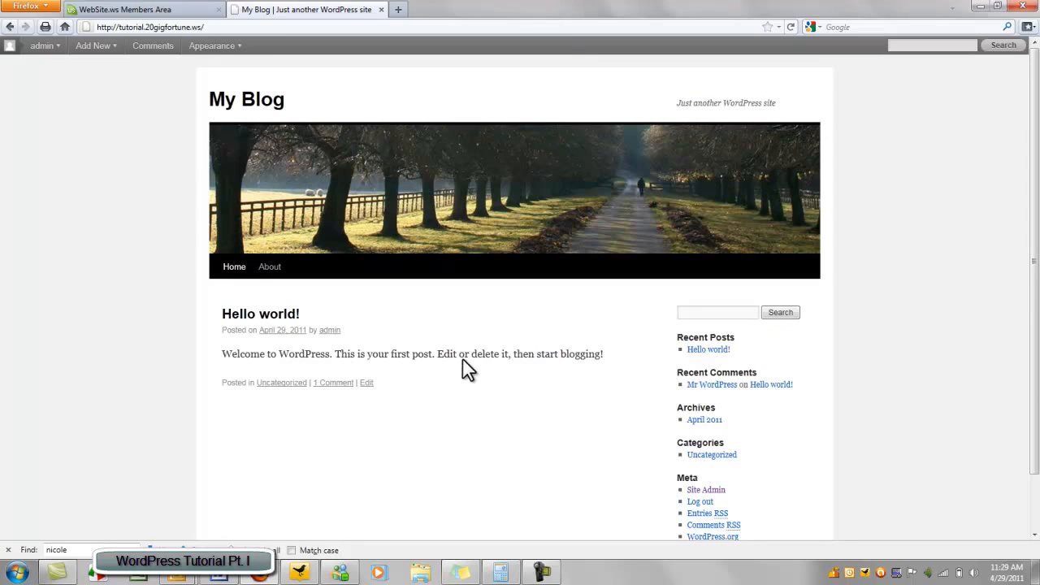
{"action": "left_click", "coordinate": [8, 26]}
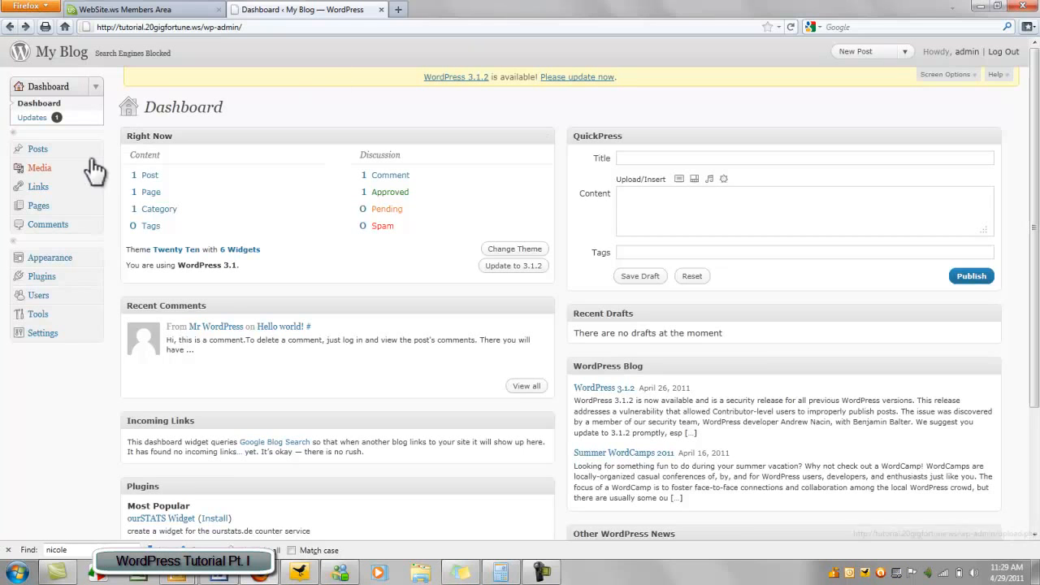
Trash the Hello world! post and start a new post
{"action": "left_click", "coordinate": [48, 153]}
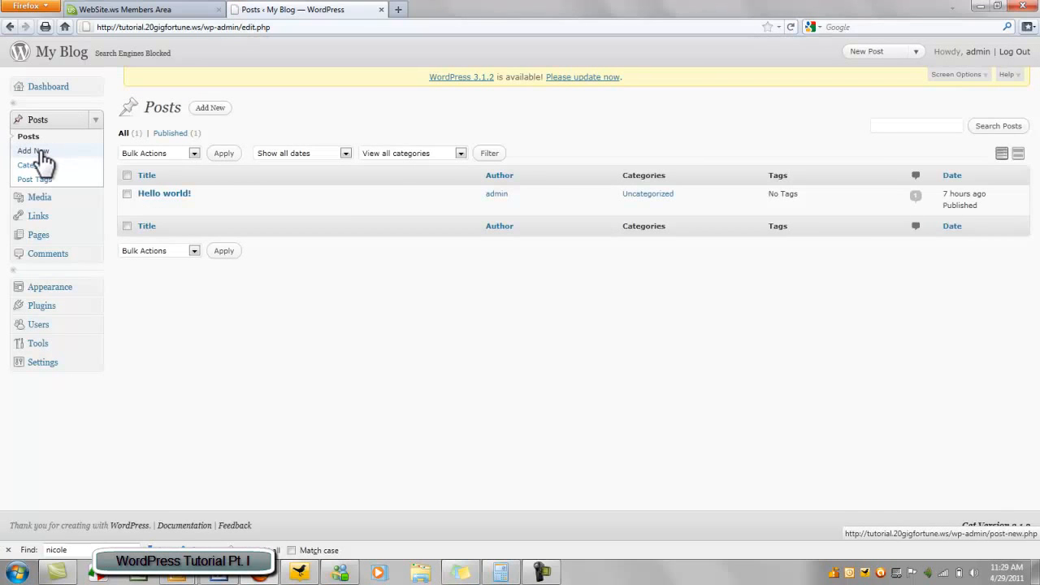
{"action": "mouse_move", "coordinate": [138, 192]}
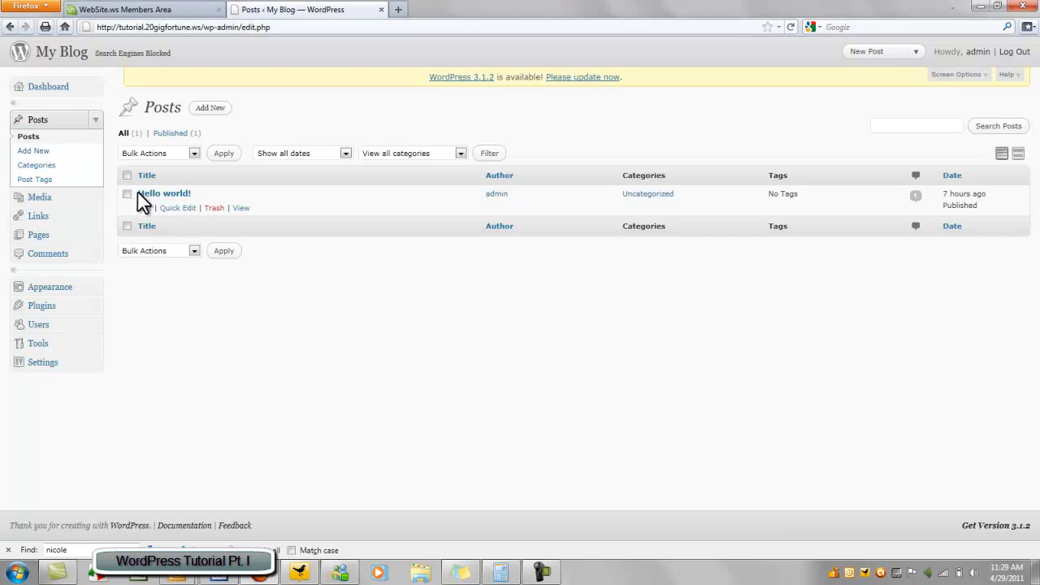
{"action": "left_click", "coordinate": [213, 208]}
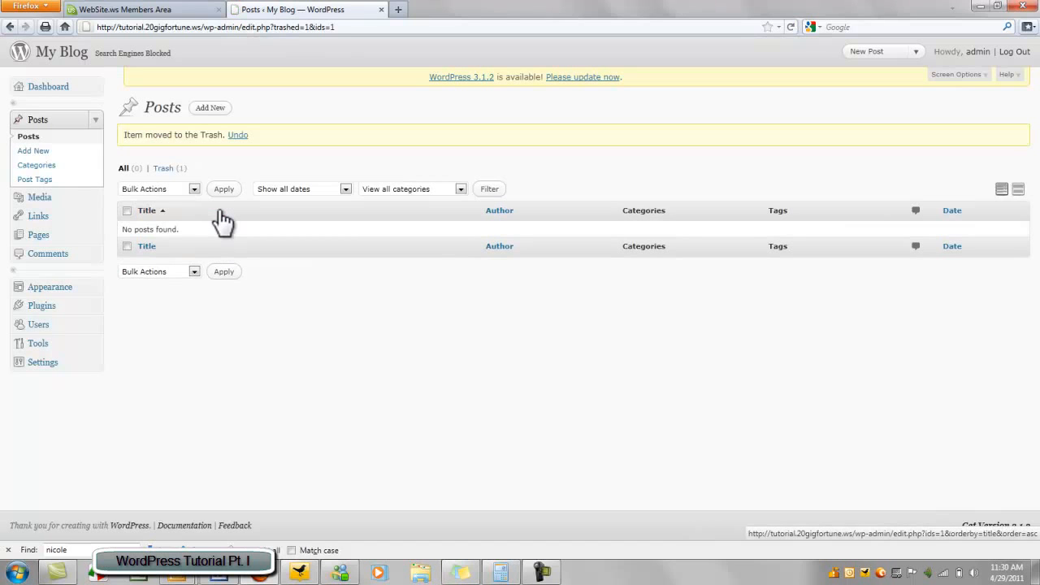
{"action": "left_click", "coordinate": [33, 151]}
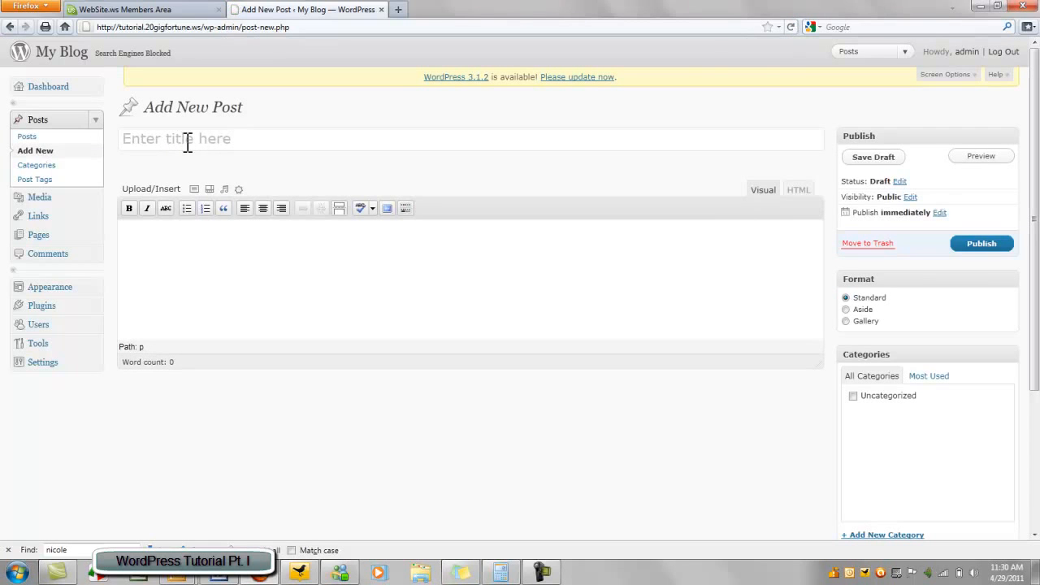
Title the new draft post 'My First Post' and go to Permalink Settings
{"action": "left_click", "coordinate": [187, 143]}
{"action": "type", "text": "My First Post"}
{"action": "left_click", "coordinate": [256, 284]}
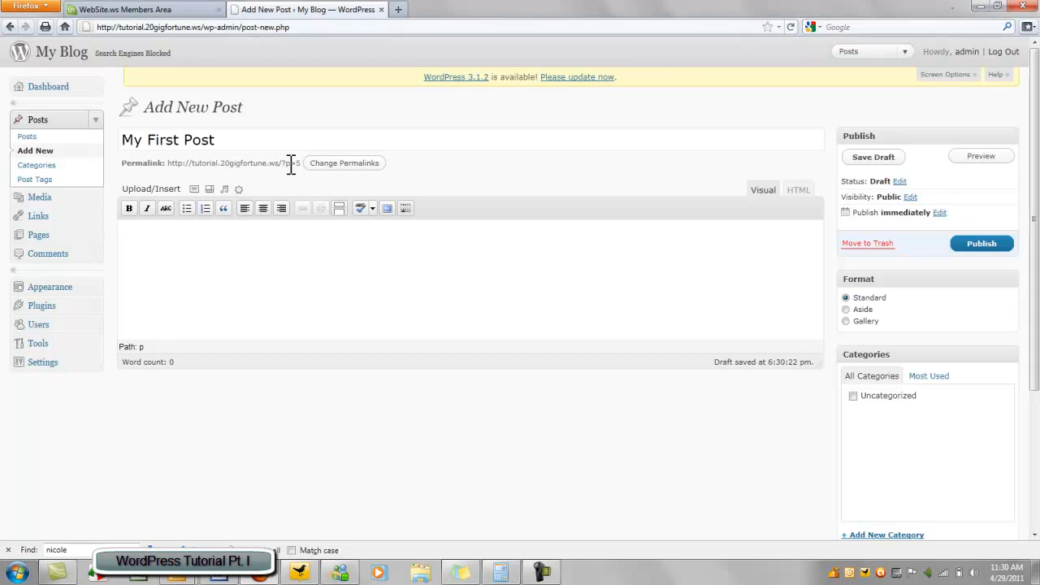
{"action": "left_click", "coordinate": [355, 164]}
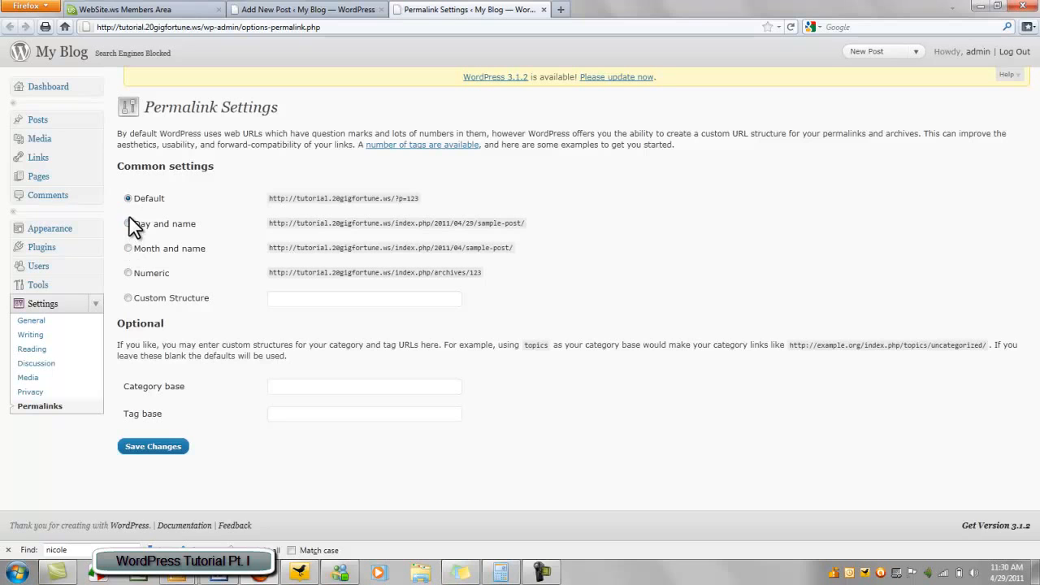
Save the permalink structure as Month and name, then return to the Posts list
{"action": "left_click", "coordinate": [129, 274]}
{"action": "left_click", "coordinate": [128, 299]}
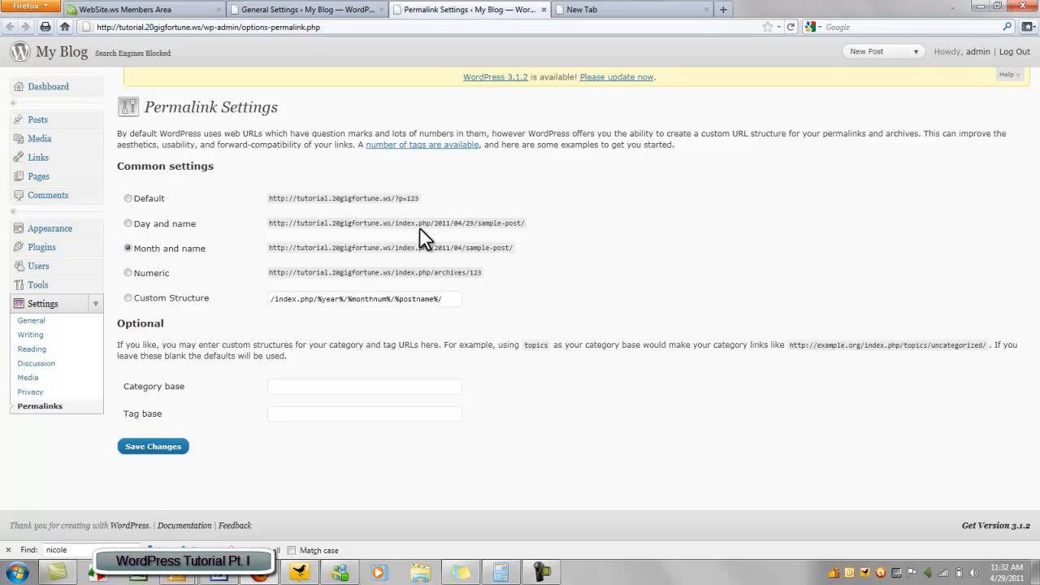
{"action": "left_click", "coordinate": [173, 452]}
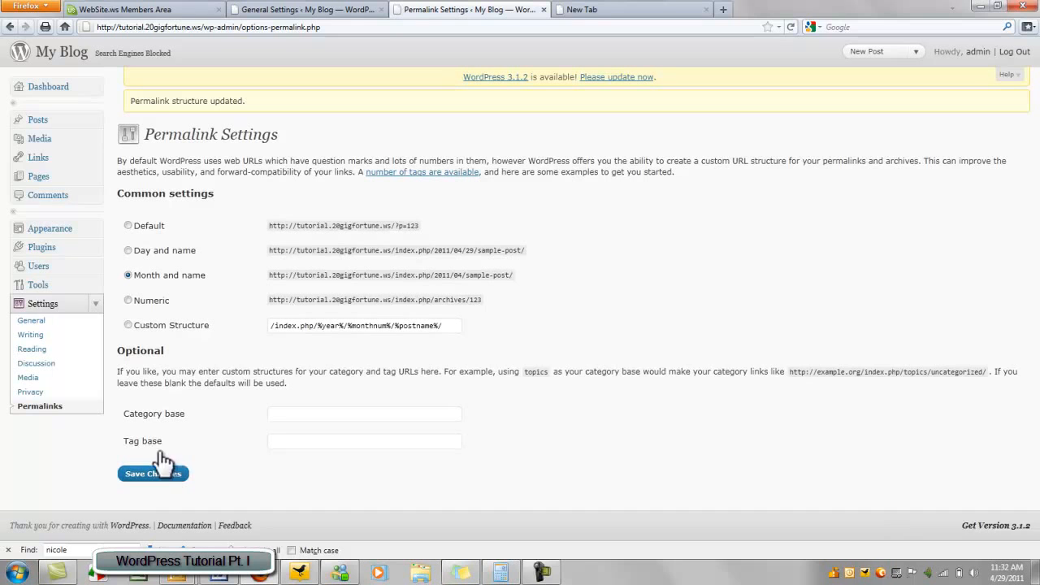
{"action": "left_click", "coordinate": [56, 125]}
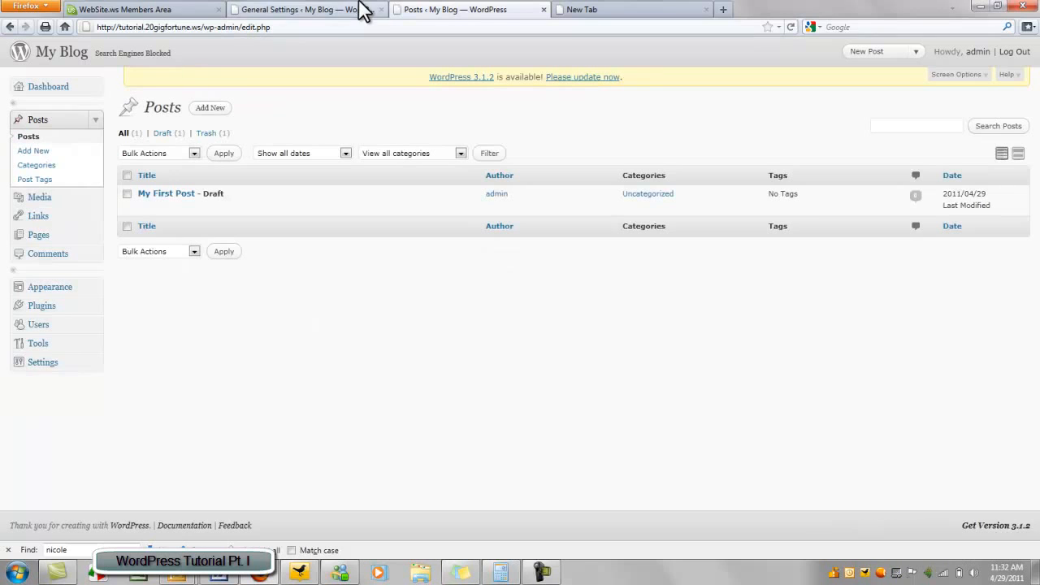
Close the General Settings tab and open My First Post for editing
{"action": "left_click", "coordinate": [382, 10]}
{"action": "mouse_move", "coordinate": [176, 199]}
{"action": "left_click", "coordinate": [151, 210]}
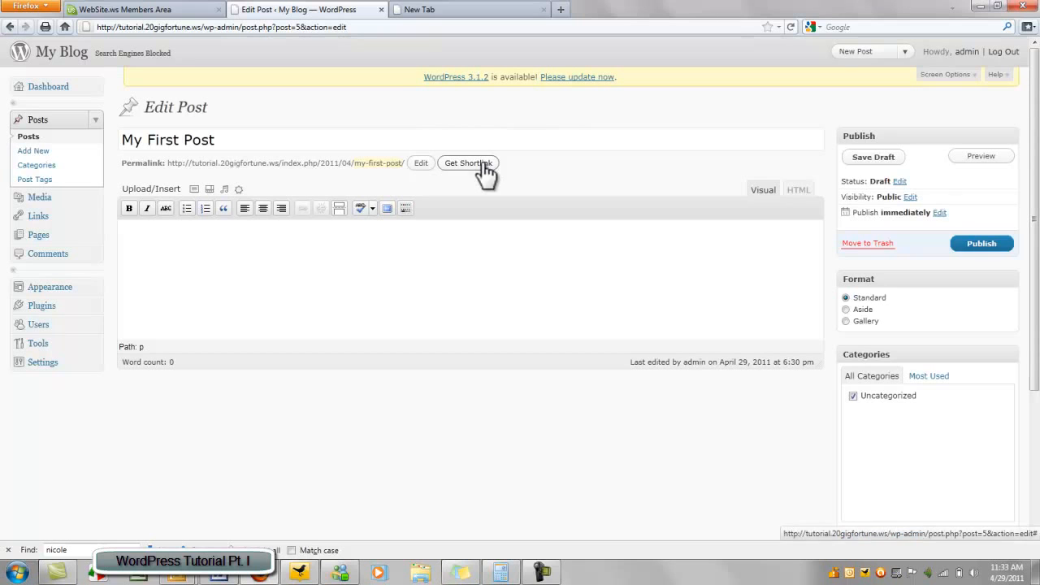
Get the post's shortlink and select its full address
{"action": "left_click_drag", "start_coordinate": [406, 162], "coordinate": [169, 159]}
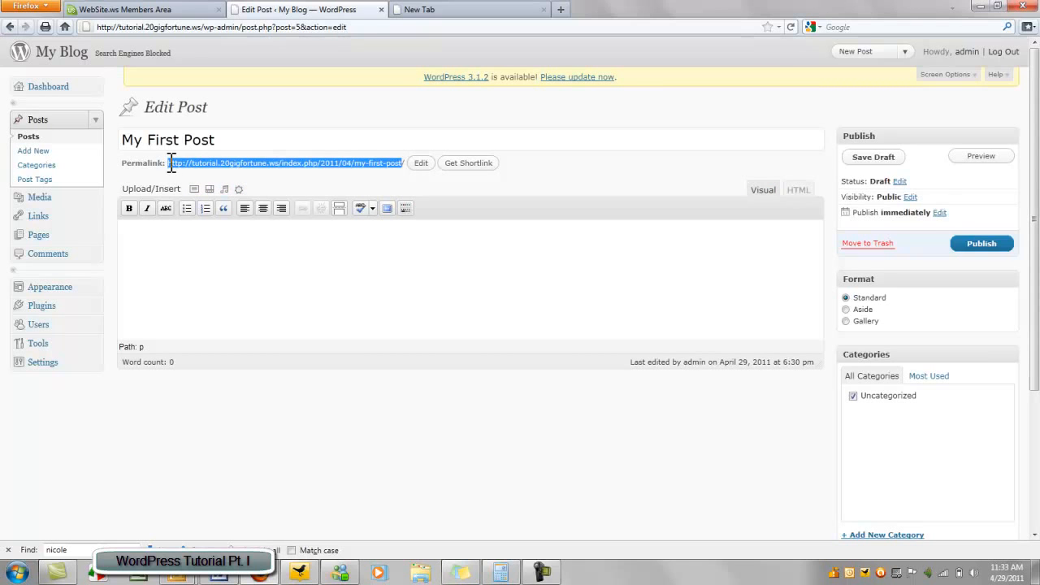
{"action": "left_click", "coordinate": [261, 169]}
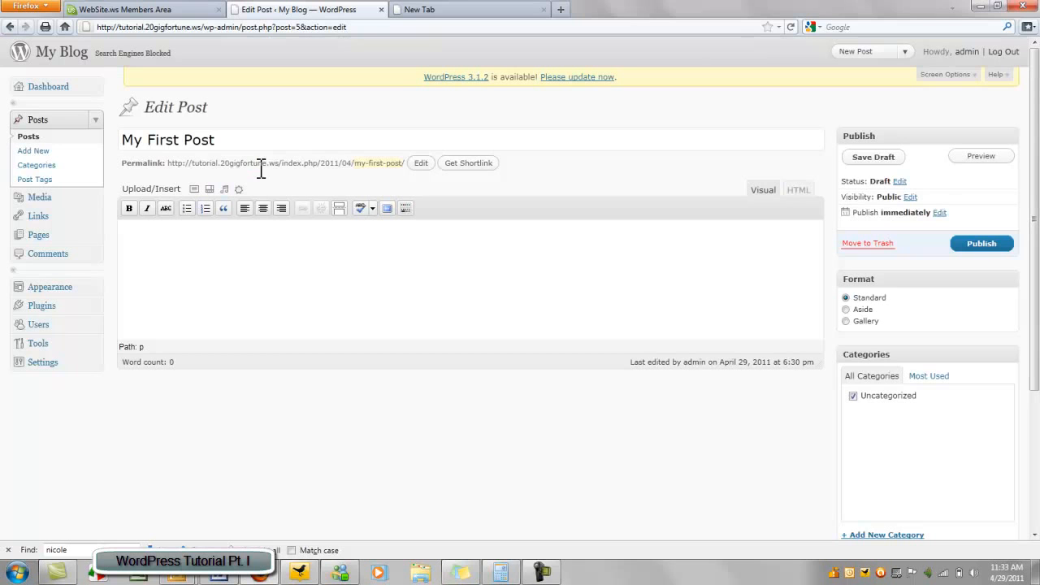
{"action": "left_click", "coordinate": [461, 166]}
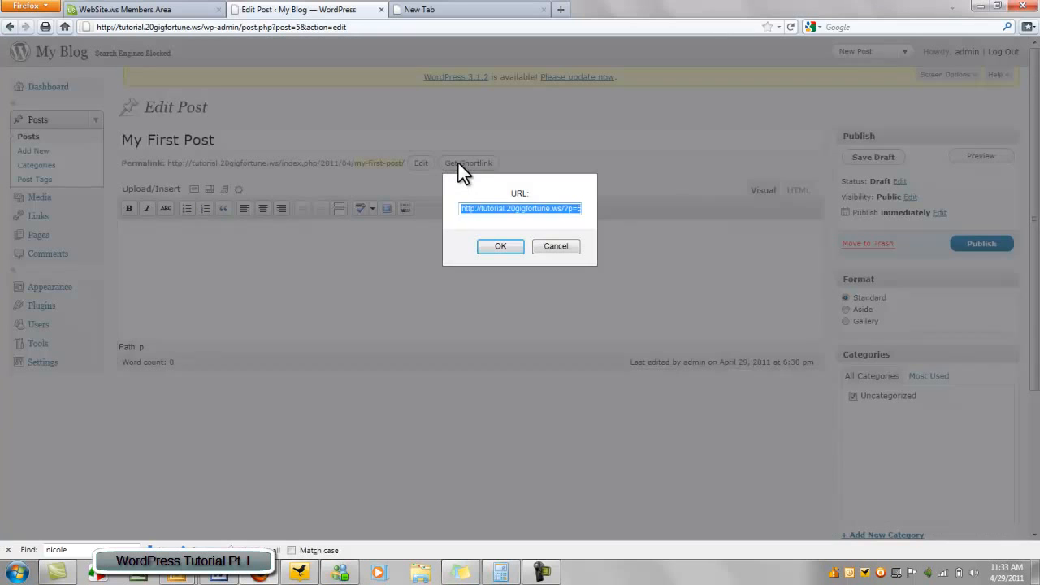
{"action": "left_click", "coordinate": [546, 212]}
{"action": "triple_click", "coordinate": [569, 212]}
{"action": "double_click", "coordinate": [568, 212]}
{"action": "triple_click", "coordinate": [569, 212]}
Write the post body 'Text text text my first blog post', pasting the last words
{"action": "left_click", "coordinate": [555, 246]}
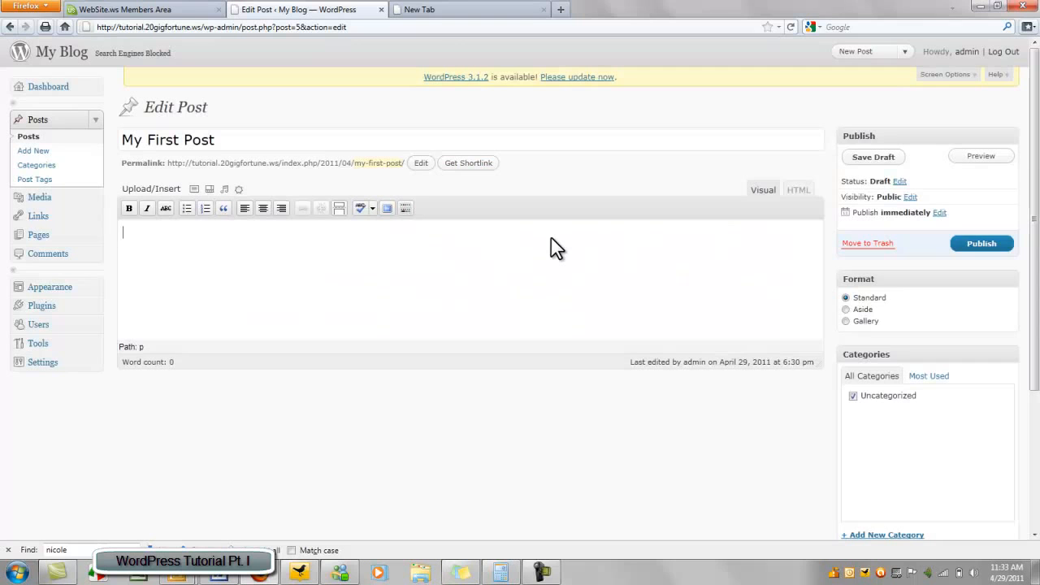
{"action": "type", "text": "Test test test "}
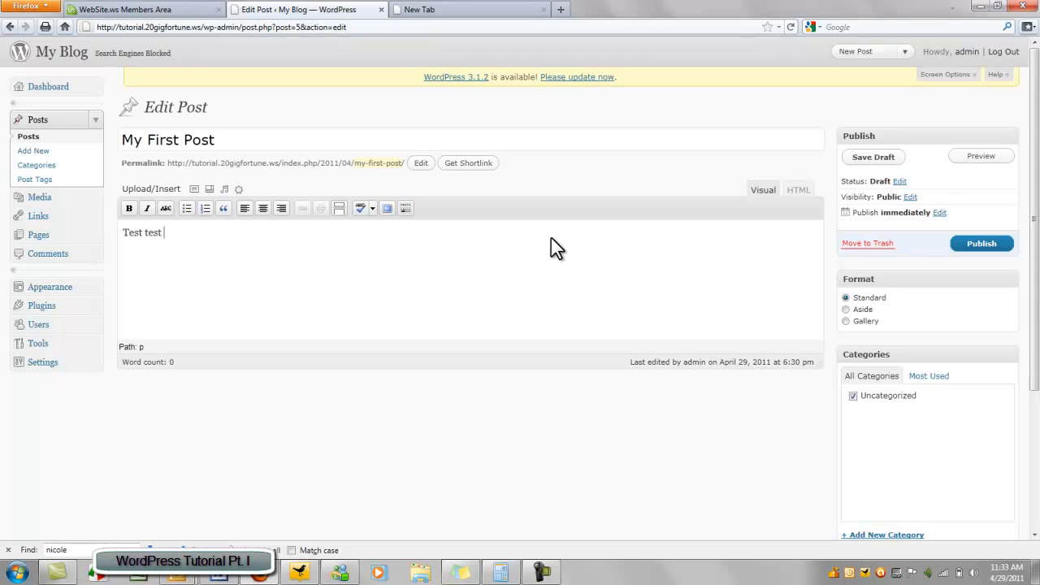
{"action": "type", "text": "test"}
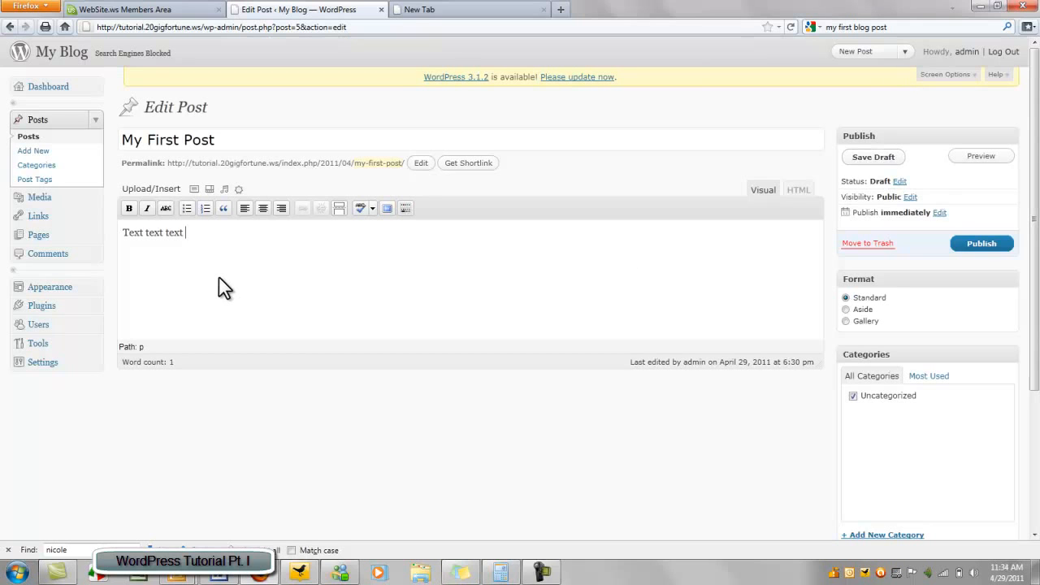
{"action": "type", "text": "my first blog post"}
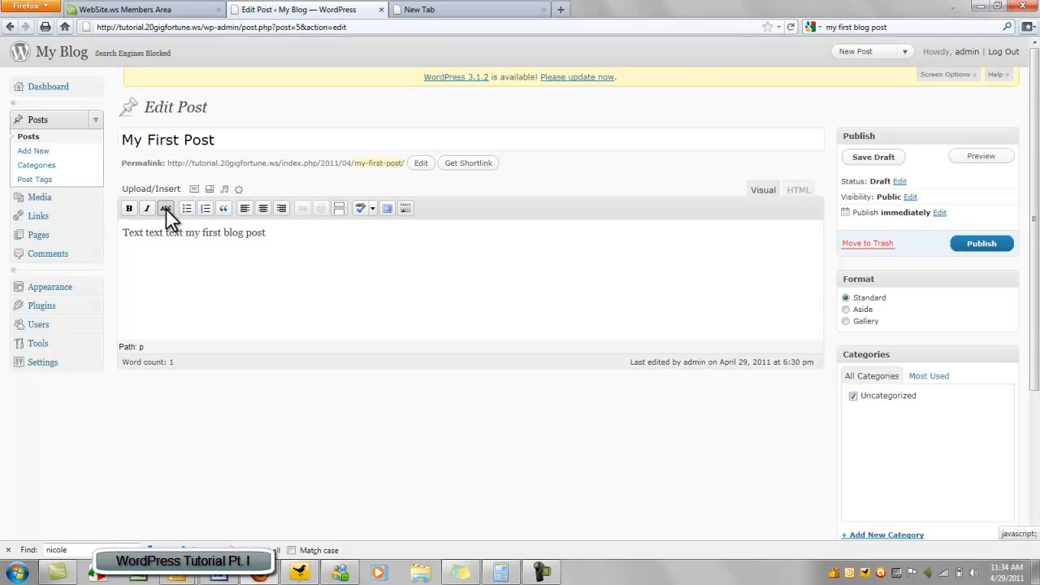
Format the post body as a blockquote and display the spell-check language list
{"action": "left_click", "coordinate": [222, 208]}
{"action": "left_click", "coordinate": [373, 208]}
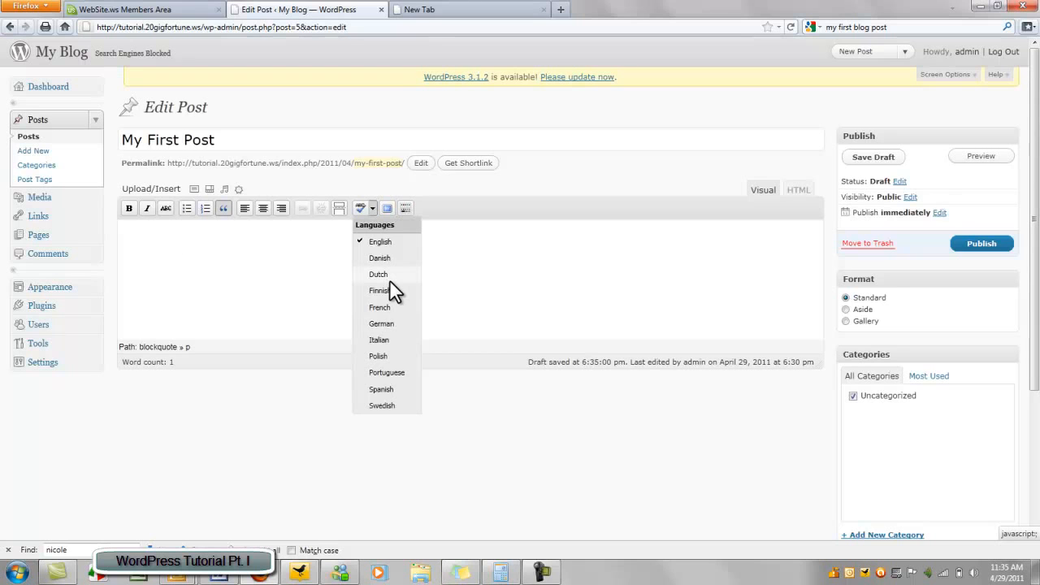
Switch the post editor to distraction-free fullscreen writing mode
{"action": "left_click", "coordinate": [389, 205]}
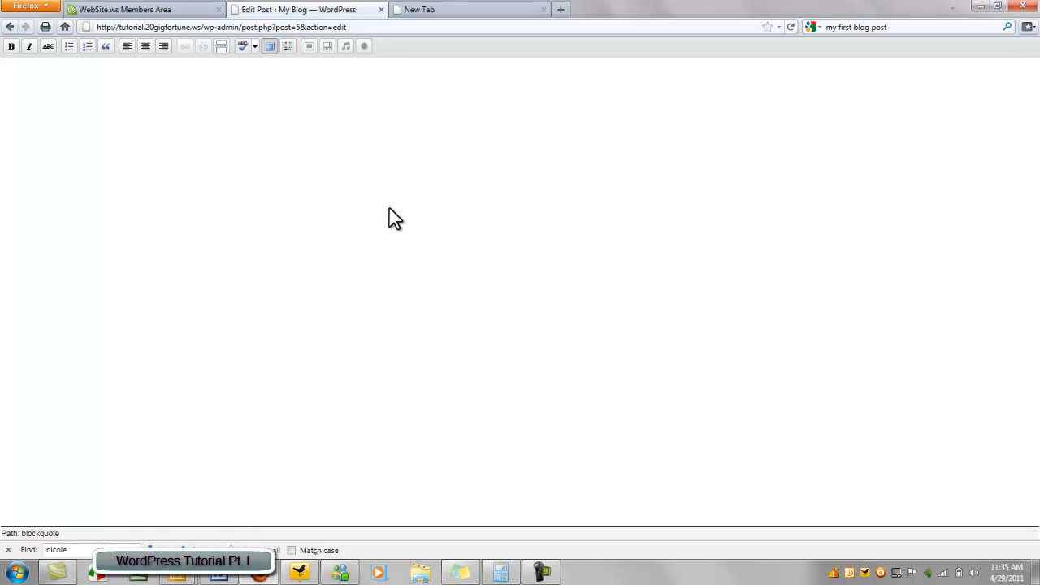
Exit fullscreen and show the Kitchen Sink row of extra formatting tools
{"action": "left_click", "coordinate": [267, 50]}
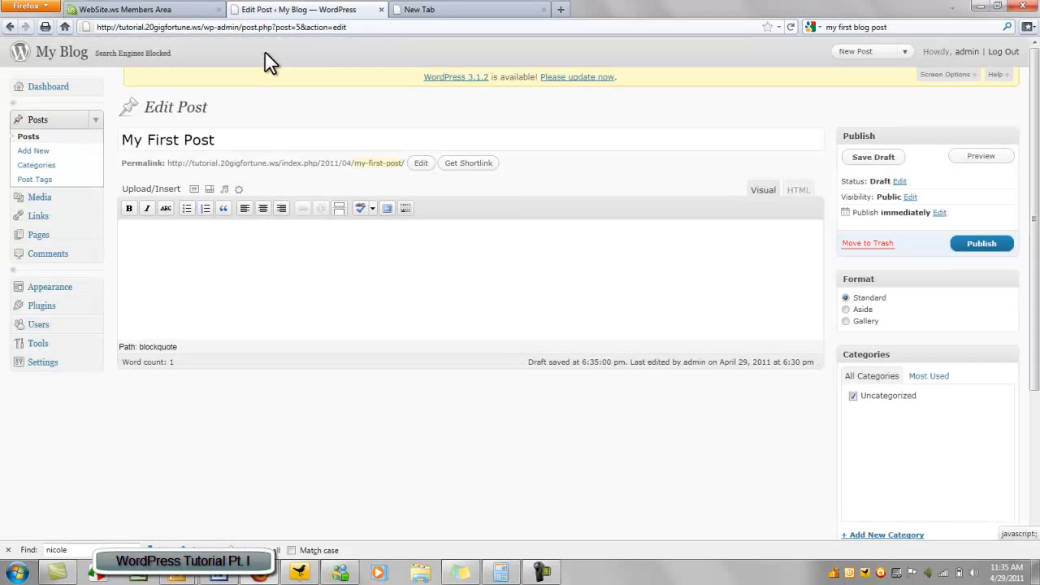
{"action": "left_click", "coordinate": [406, 208]}
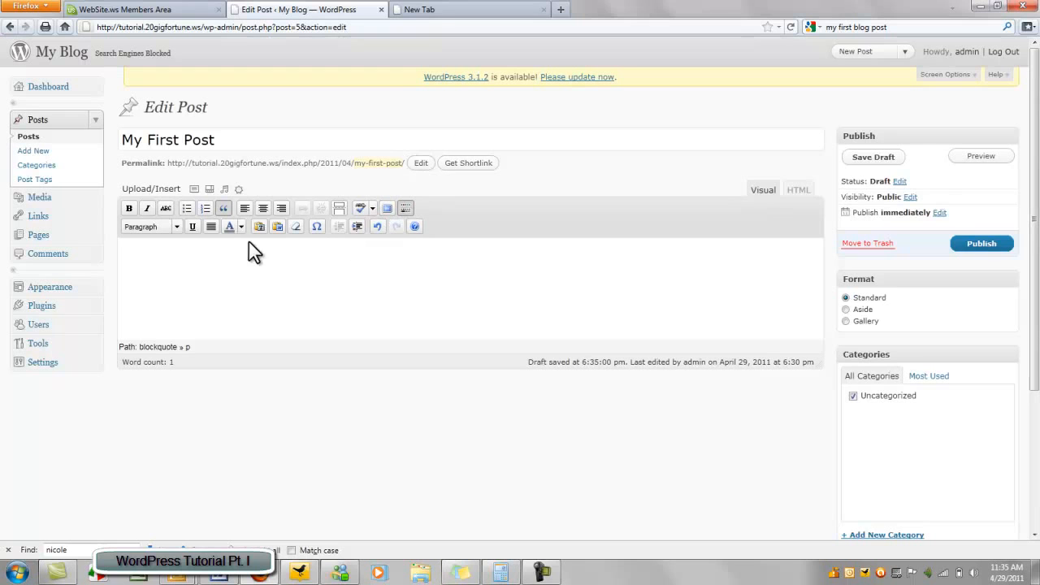
{"action": "left_click", "coordinate": [406, 209]}
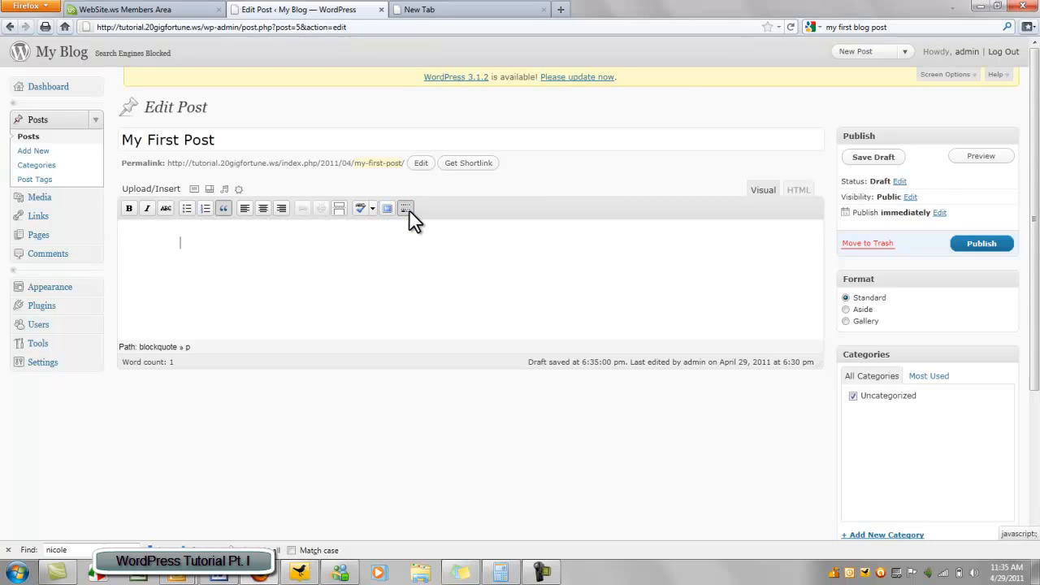
{"action": "left_click", "coordinate": [406, 209]}
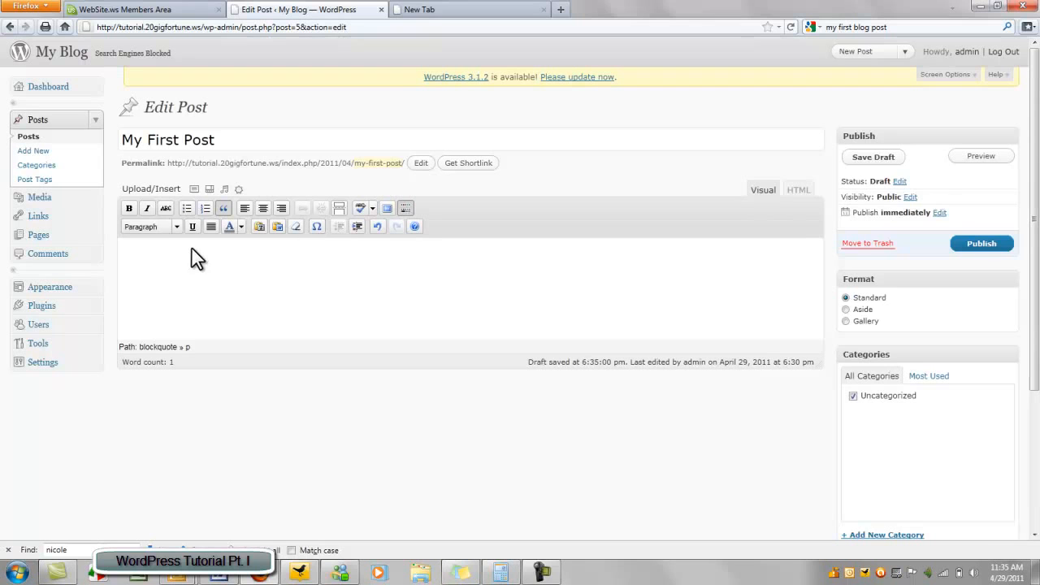
Try the Format dropdown of paragraph and heading styles and the text colour palette
{"action": "left_click", "coordinate": [177, 227]}
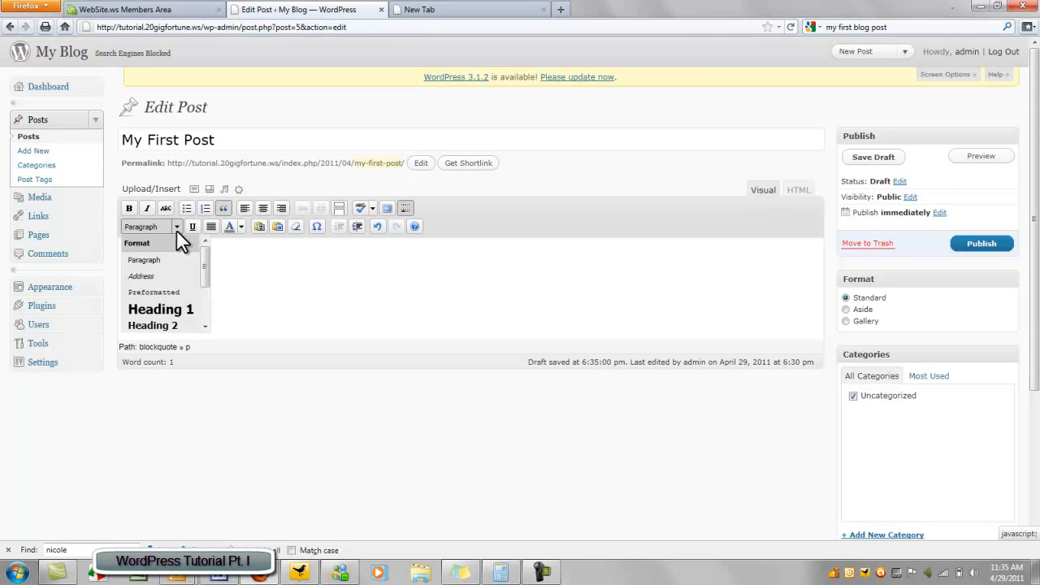
{"action": "left_click", "coordinate": [177, 228]}
{"action": "left_click", "coordinate": [176, 227]}
{"action": "left_click", "coordinate": [242, 226]}
{"action": "left_click", "coordinate": [242, 225]}
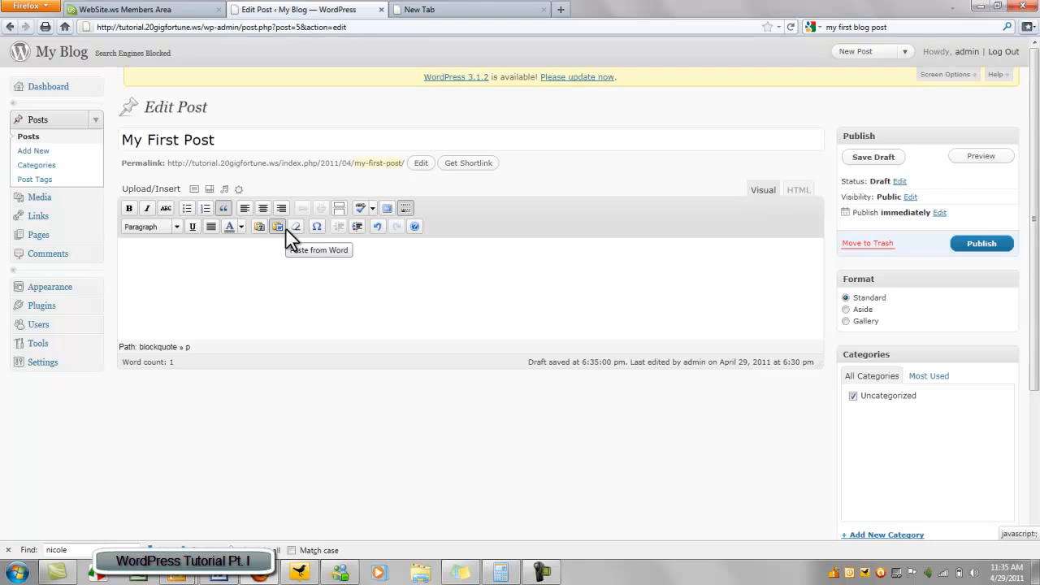
Open and close the Paste from Word and Paste as Plain Text dialogs, then focus the post body
{"action": "left_click", "coordinate": [285, 228]}
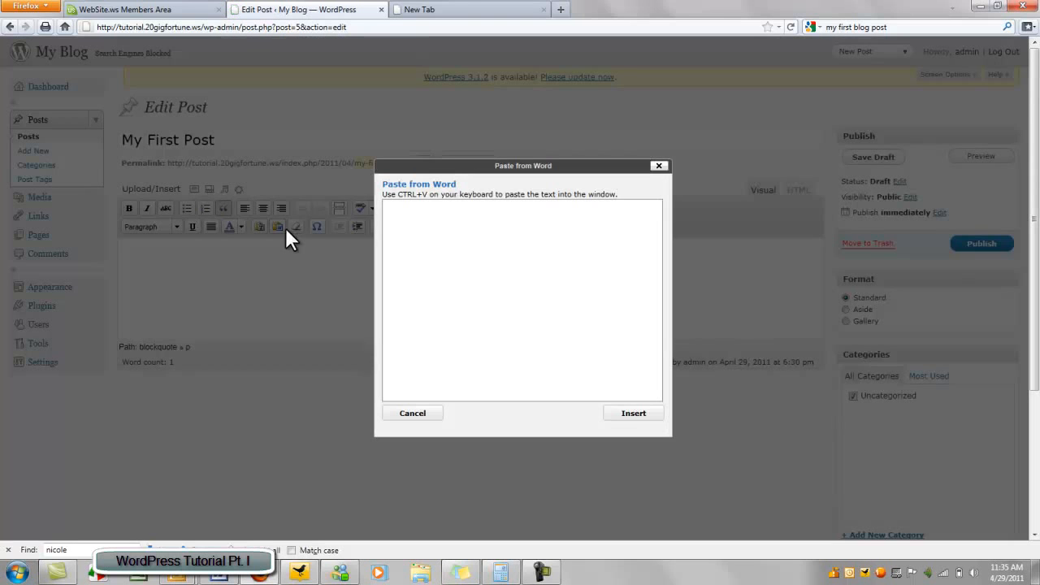
{"action": "left_click", "coordinate": [658, 167]}
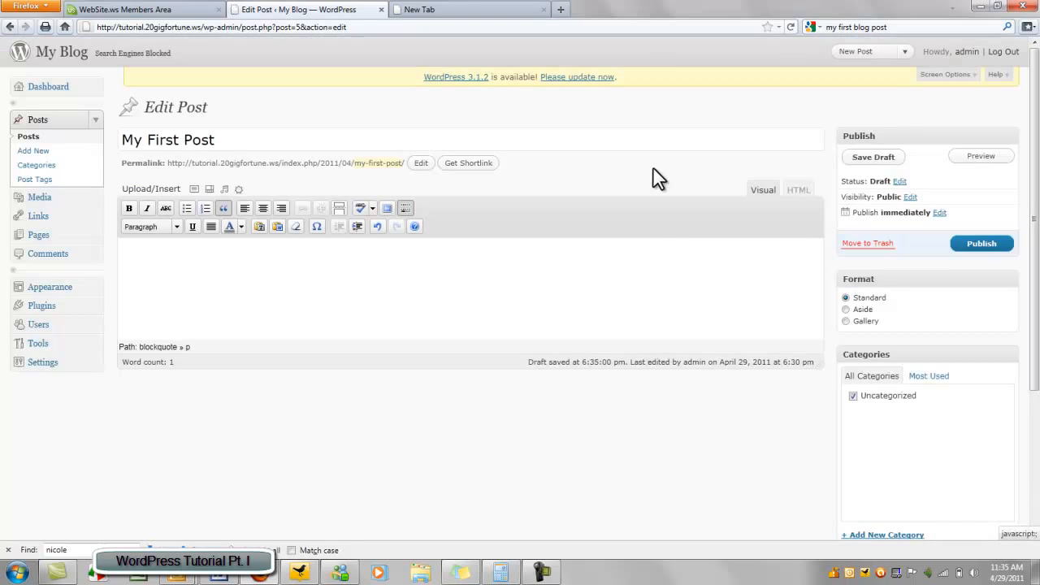
{"action": "left_click", "coordinate": [255, 225]}
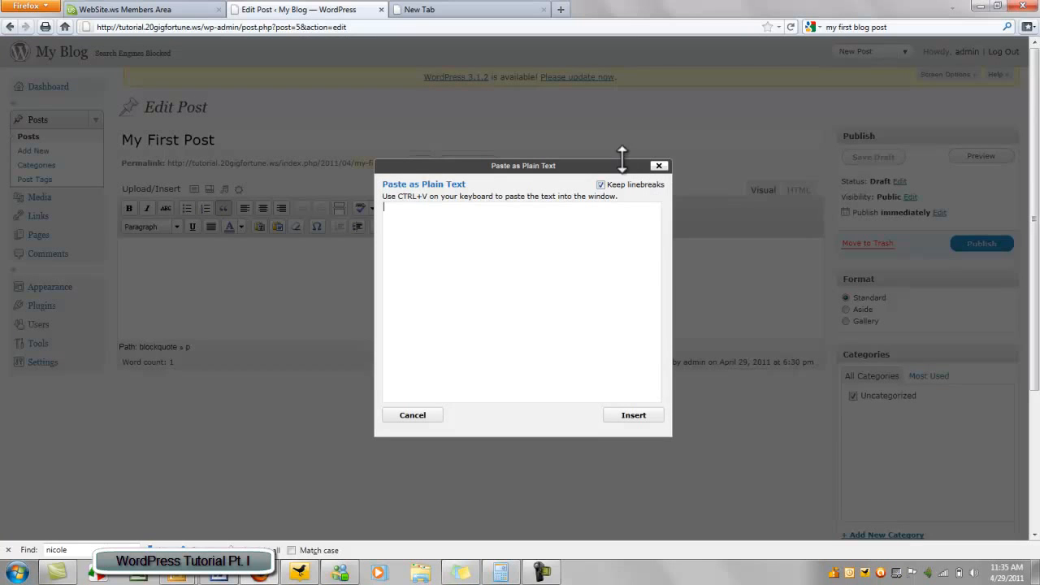
{"action": "left_click", "coordinate": [659, 166]}
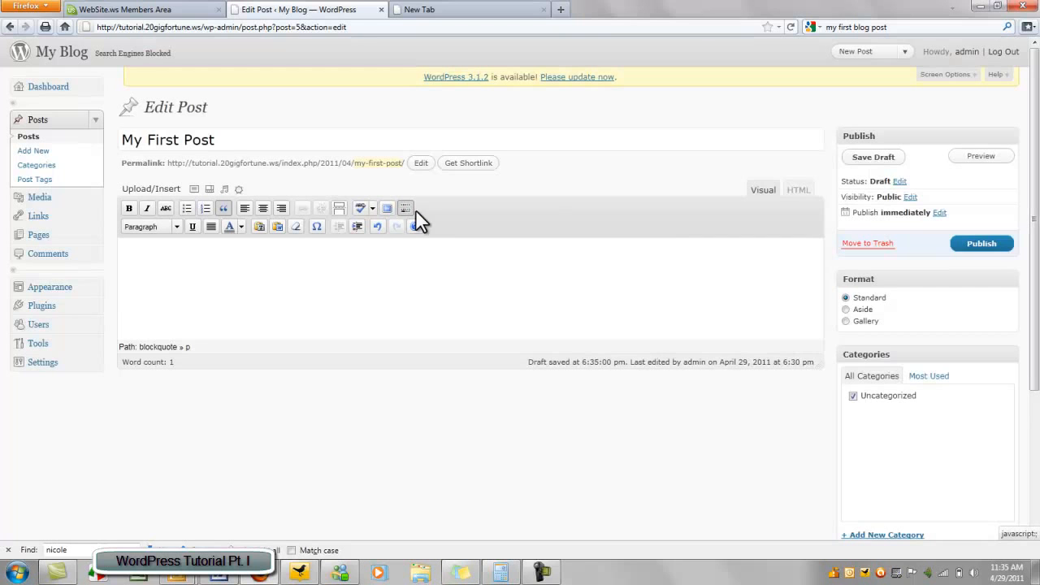
{"action": "left_click", "coordinate": [297, 229]}
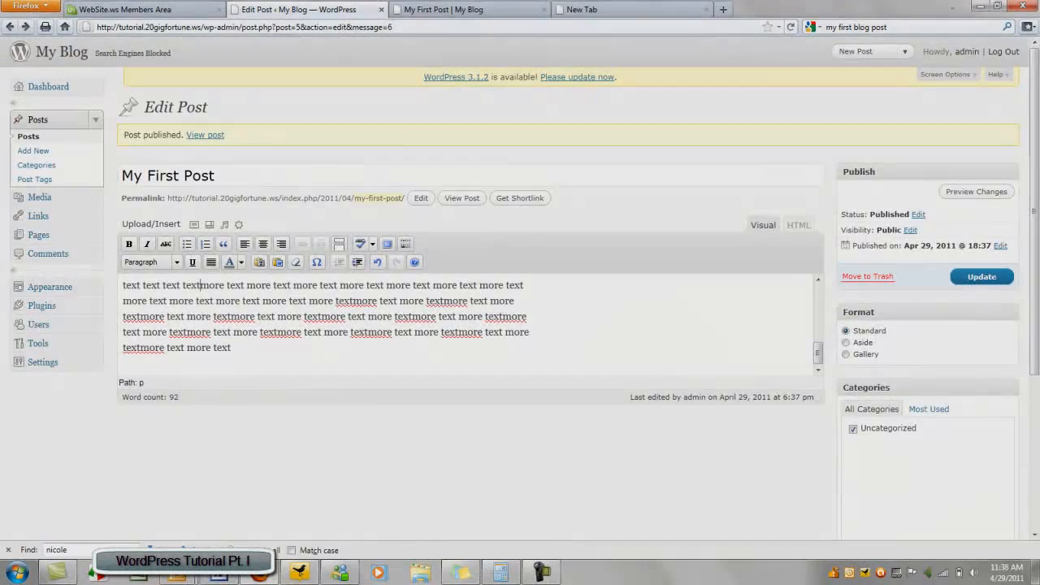
Set My First Post's status back to Draft and update it
{"action": "scroll", "coordinate": [655, 342], "scroll_direction": "up", "scroll_amount": 5}
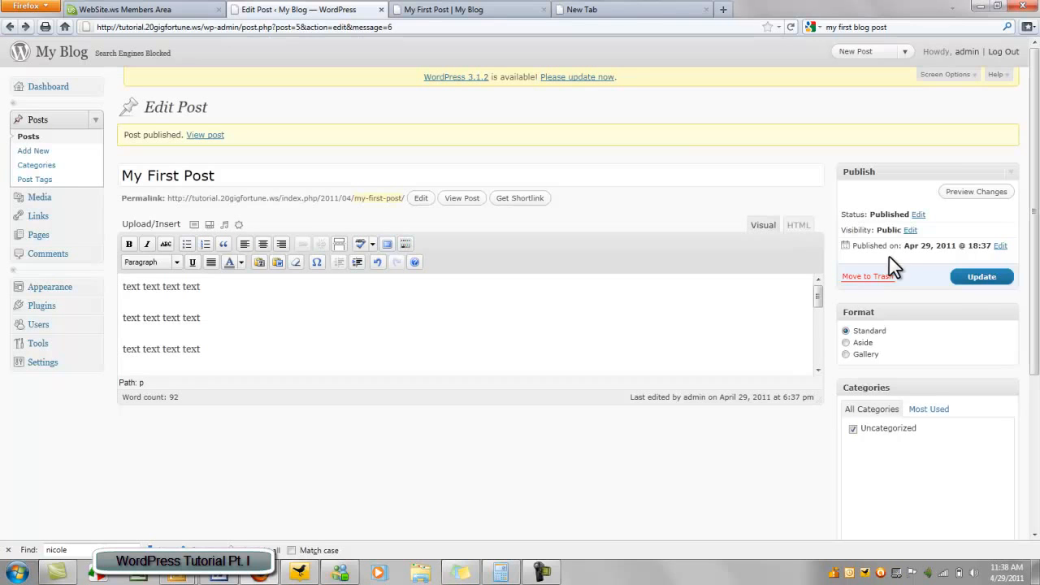
{"action": "scroll", "coordinate": [894, 187], "scroll_direction": "down", "scroll_amount": 2}
{"action": "left_click", "coordinate": [978, 203]}
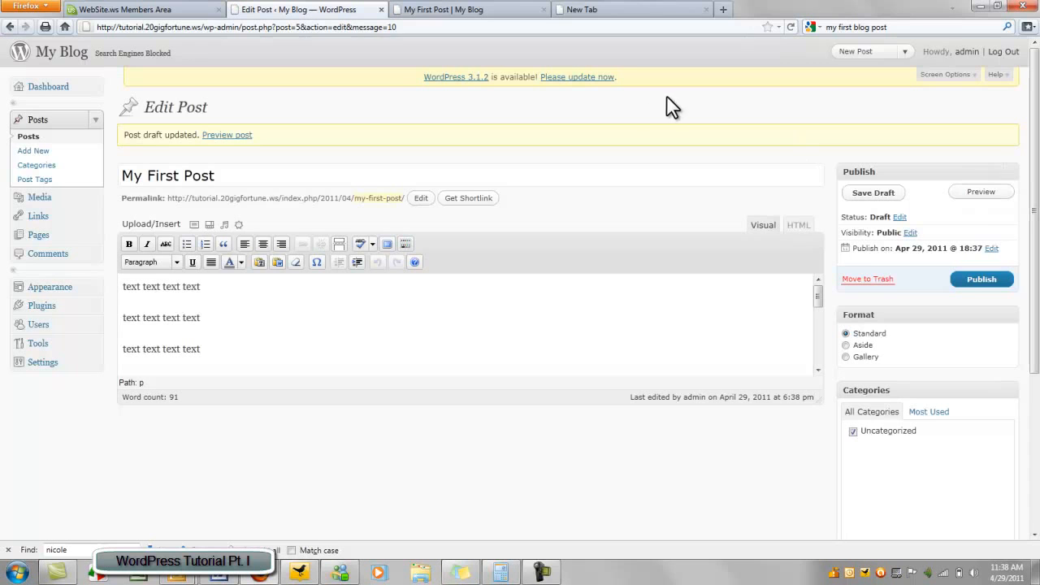
Check the Post Tags box, then go to the list of all posts
{"action": "scroll", "coordinate": [594, 203], "scroll_direction": "down", "scroll_amount": 4}
{"action": "scroll", "coordinate": [726, 128], "scroll_direction": "up", "scroll_amount": 4}
{"action": "scroll", "coordinate": [728, 128], "scroll_direction": "down", "scroll_amount": 4}
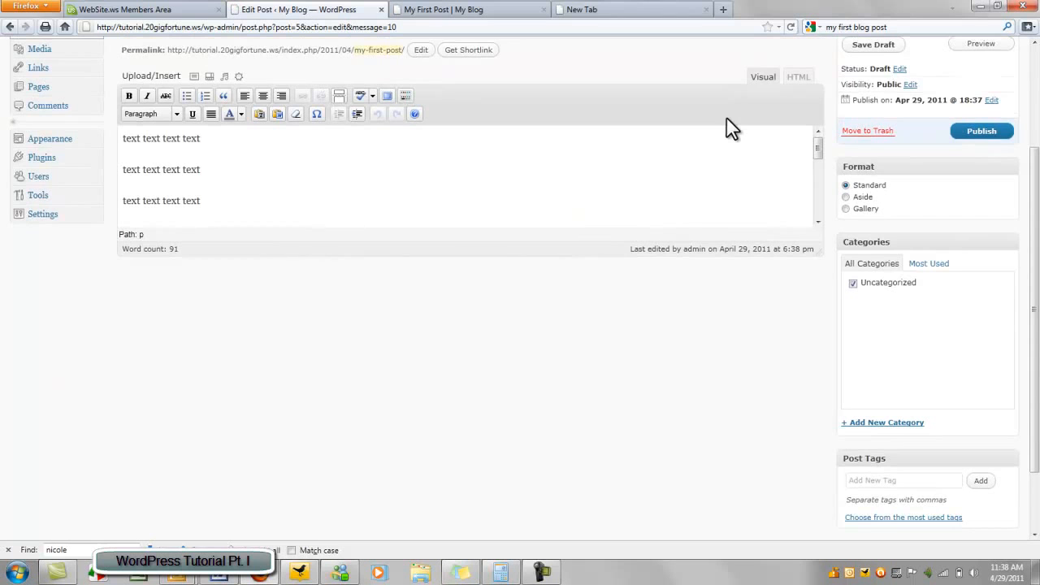
{"action": "scroll", "coordinate": [727, 122], "scroll_direction": "down", "scroll_amount": 2}
{"action": "scroll", "coordinate": [727, 122], "scroll_direction": "up", "scroll_amount": 6}
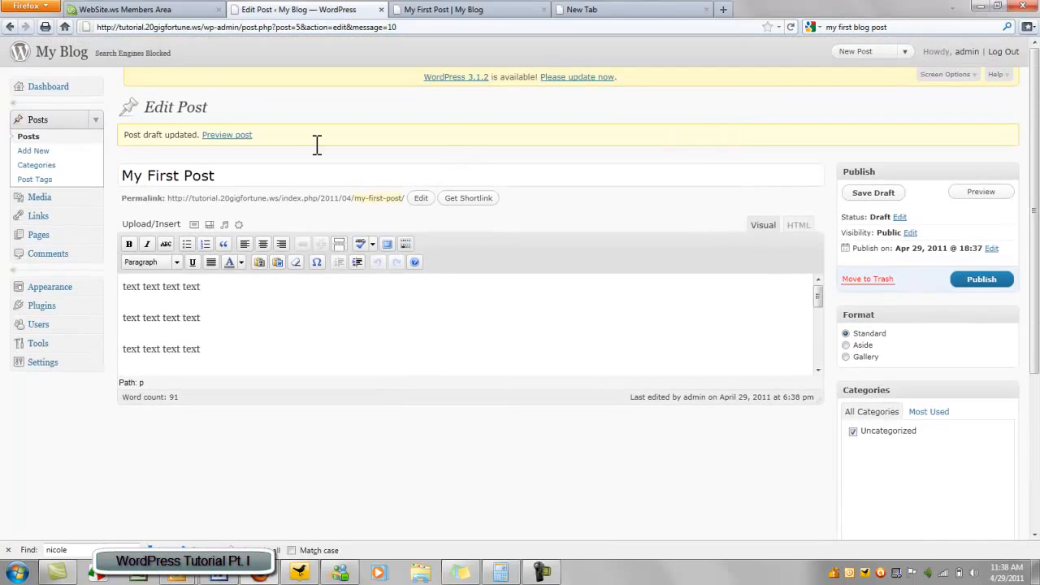
{"action": "left_click", "coordinate": [38, 122]}
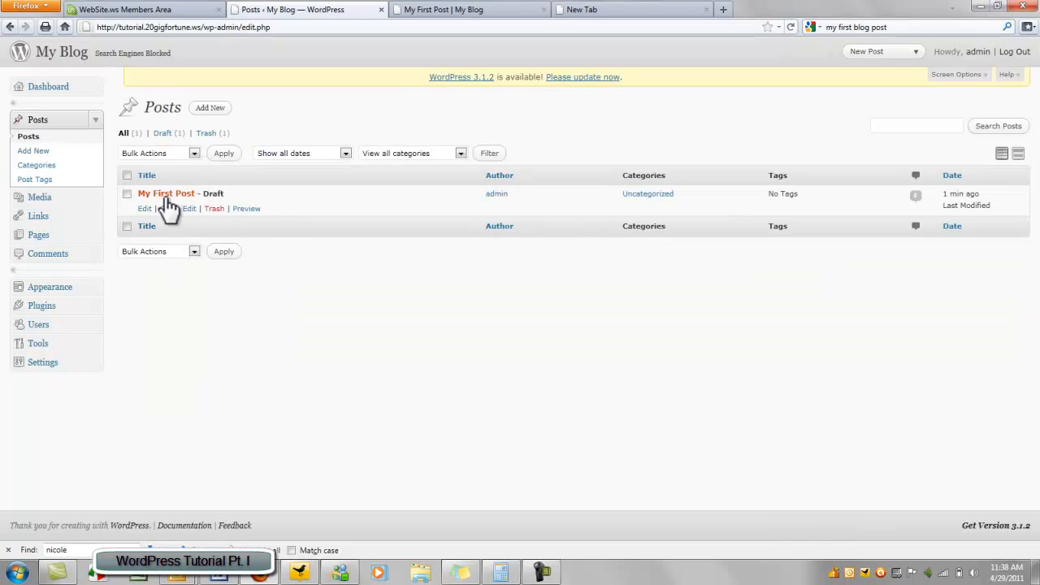
Reopen My First Post and confirm Public visibility without sticking it to the front page
{"action": "left_click", "coordinate": [146, 209]}
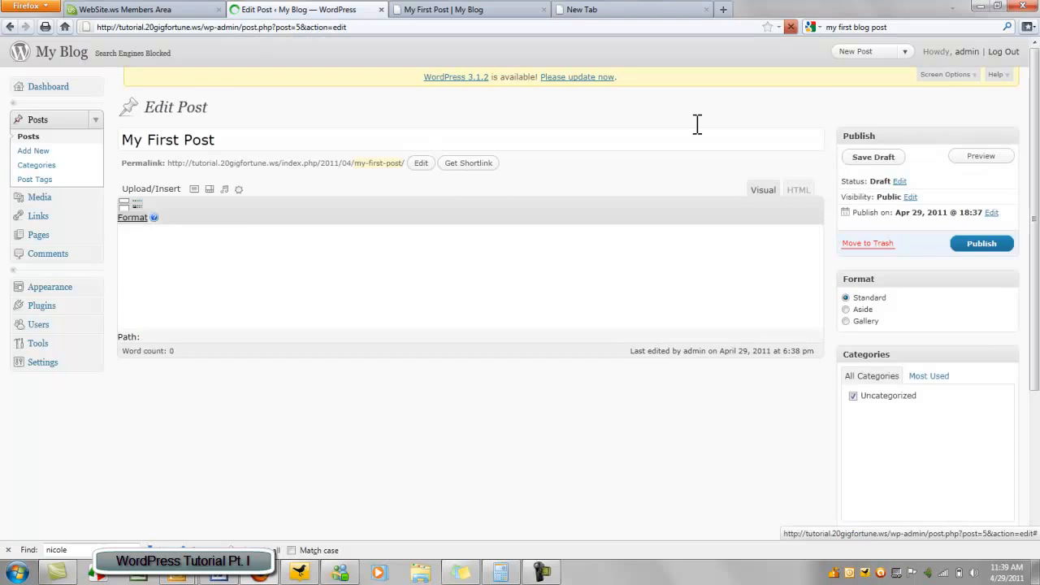
{"action": "left_click", "coordinate": [910, 197]}
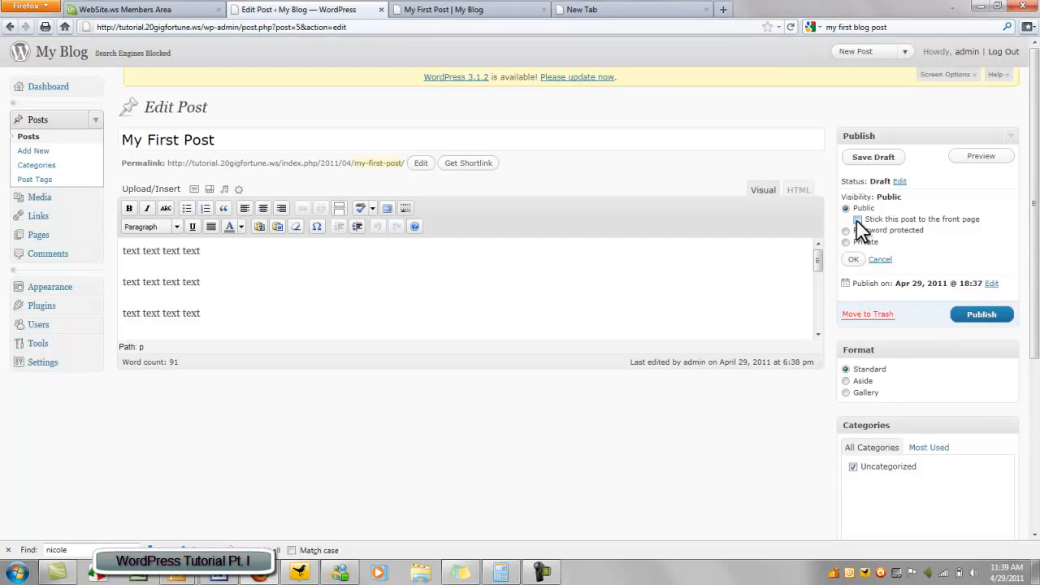
{"action": "left_click", "coordinate": [857, 220]}
{"action": "scroll", "coordinate": [861, 230], "scroll_direction": "down", "scroll_amount": 5}
{"action": "scroll", "coordinate": [862, 230], "scroll_direction": "up", "scroll_amount": 5}
{"action": "left_click", "coordinate": [853, 260]}
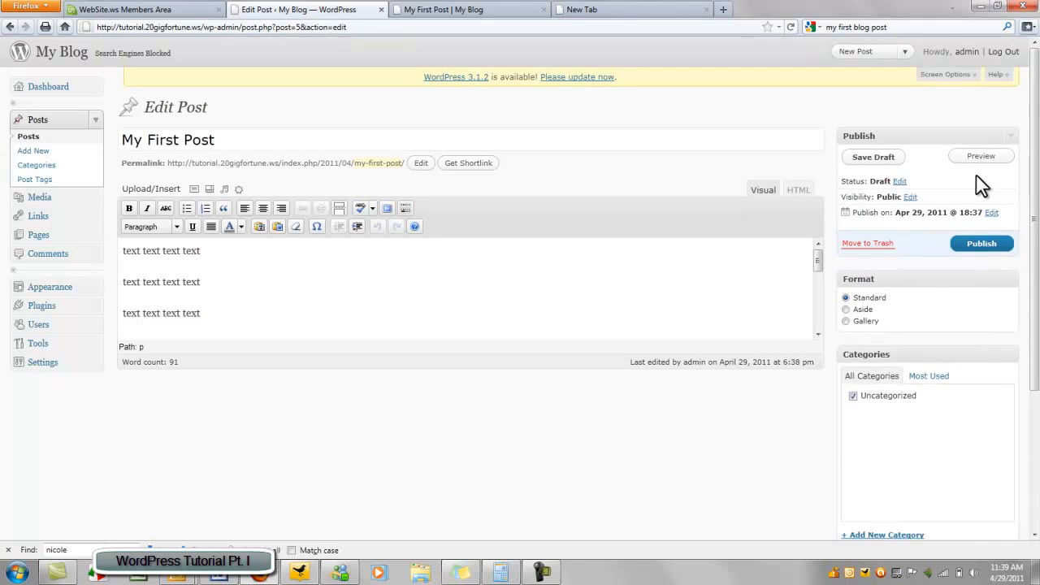
Publish My First Post, view it on the blog, then return to its edit page
{"action": "left_click", "coordinate": [993, 250]}
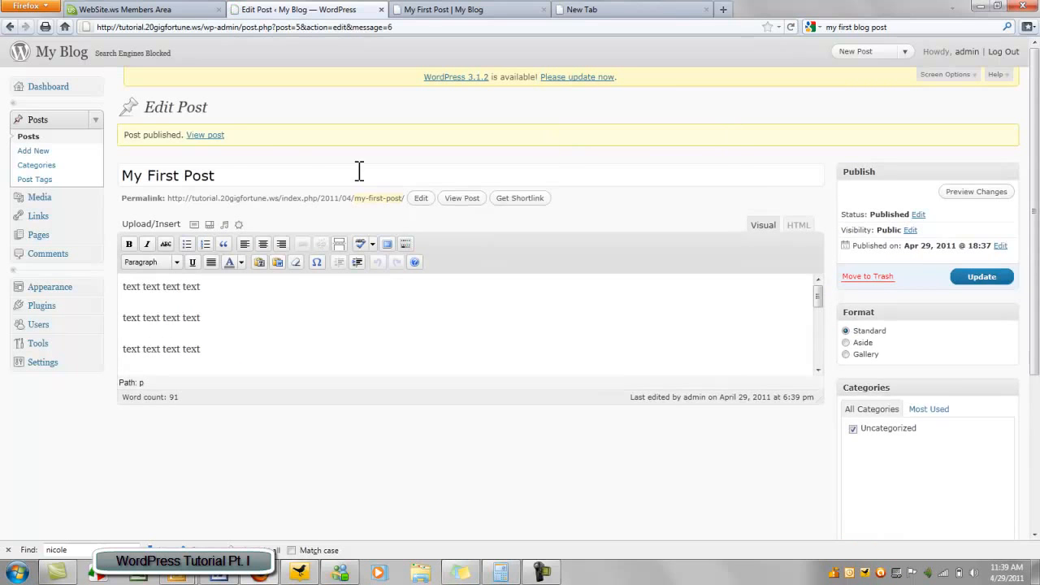
{"action": "left_click", "coordinate": [208, 136]}
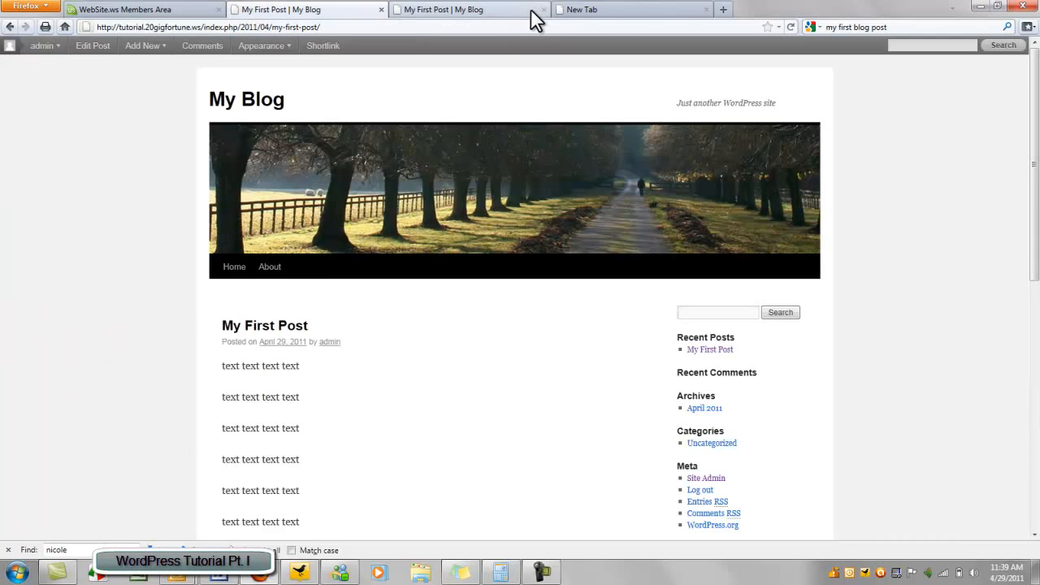
{"action": "left_click", "coordinate": [544, 10]}
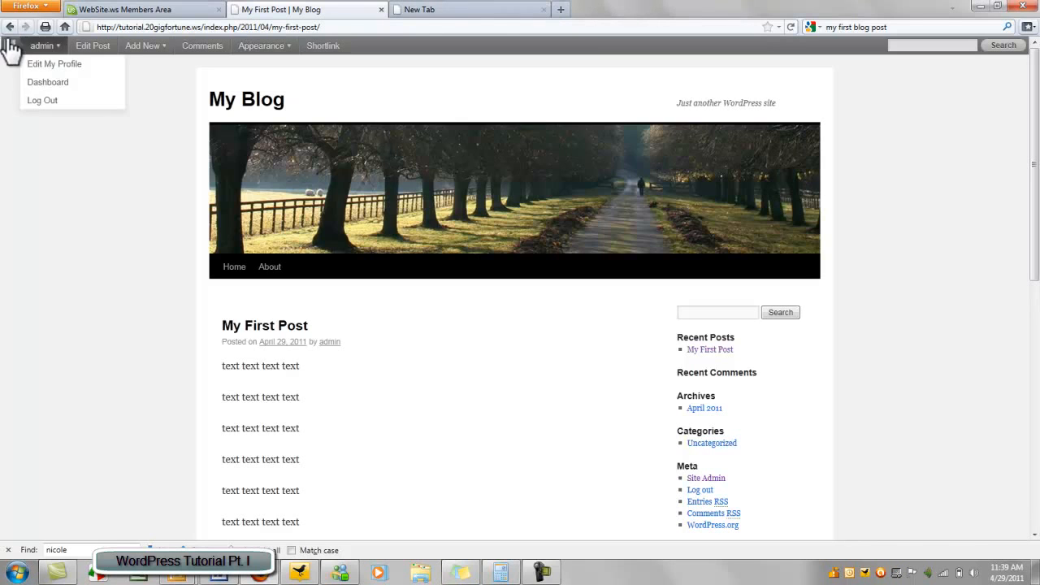
{"action": "left_click", "coordinate": [10, 27]}
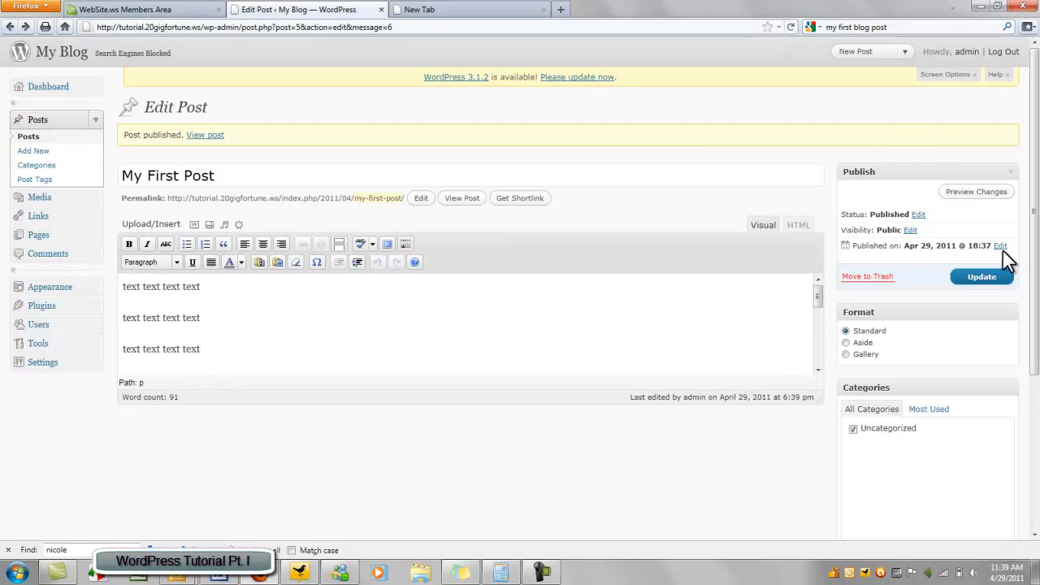
Check the publish date settings, keeping April as the month
{"action": "left_click", "coordinate": [999, 245]}
{"action": "scroll", "coordinate": [852, 232], "scroll_direction": "down", "scroll_amount": 2}
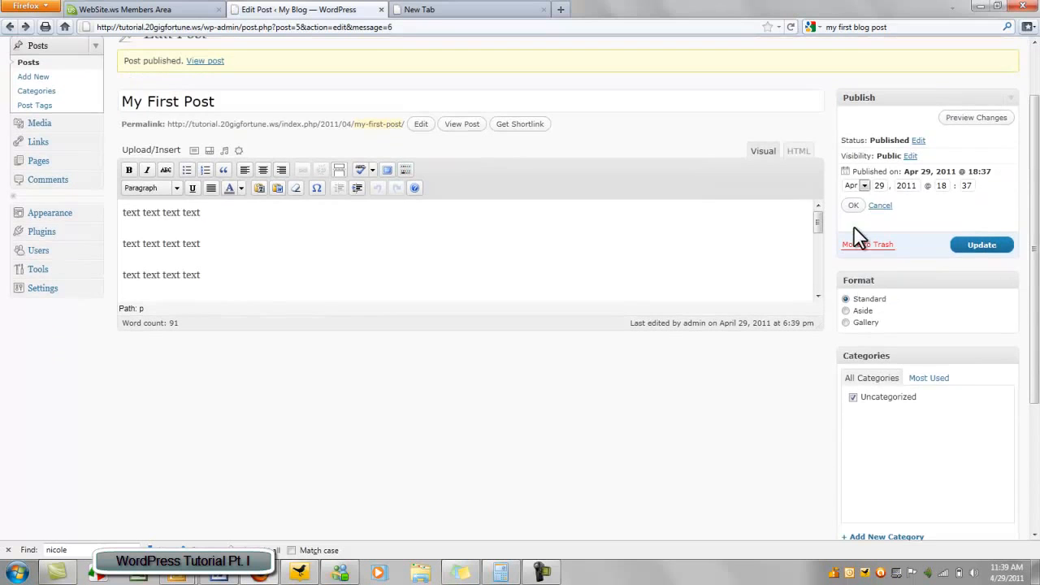
{"action": "left_click", "coordinate": [859, 186]}
{"action": "left_click", "coordinate": [859, 185]}
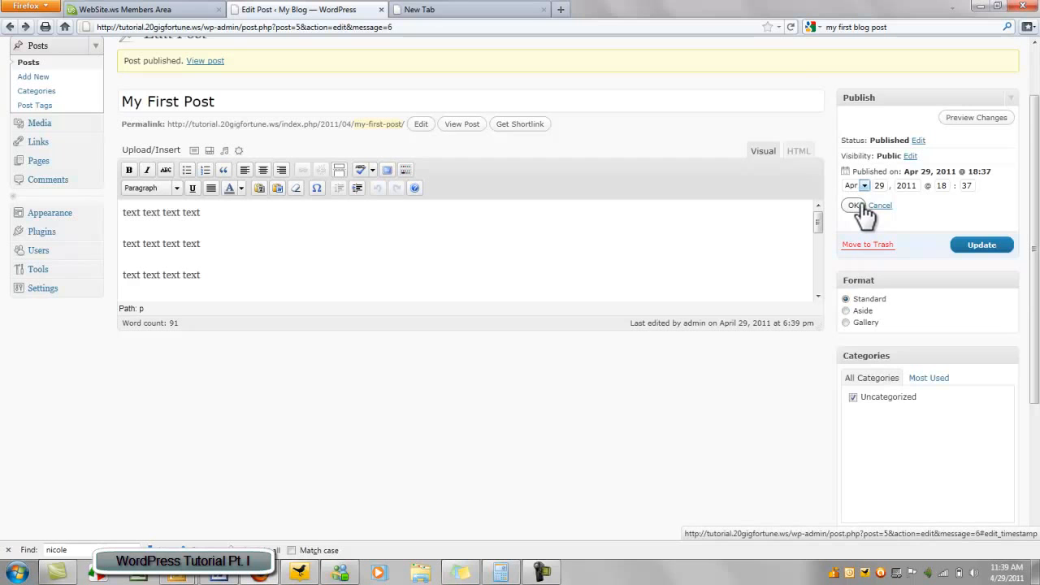
{"action": "scroll", "coordinate": [959, 230], "scroll_direction": "down", "scroll_amount": 4}
{"action": "scroll", "coordinate": [959, 230], "scroll_direction": "up", "scroll_amount": 3}
{"action": "scroll", "coordinate": [959, 229], "scroll_direction": "up", "scroll_amount": 2}
{"action": "scroll", "coordinate": [960, 229], "scroll_direction": "down", "scroll_amount": 5}
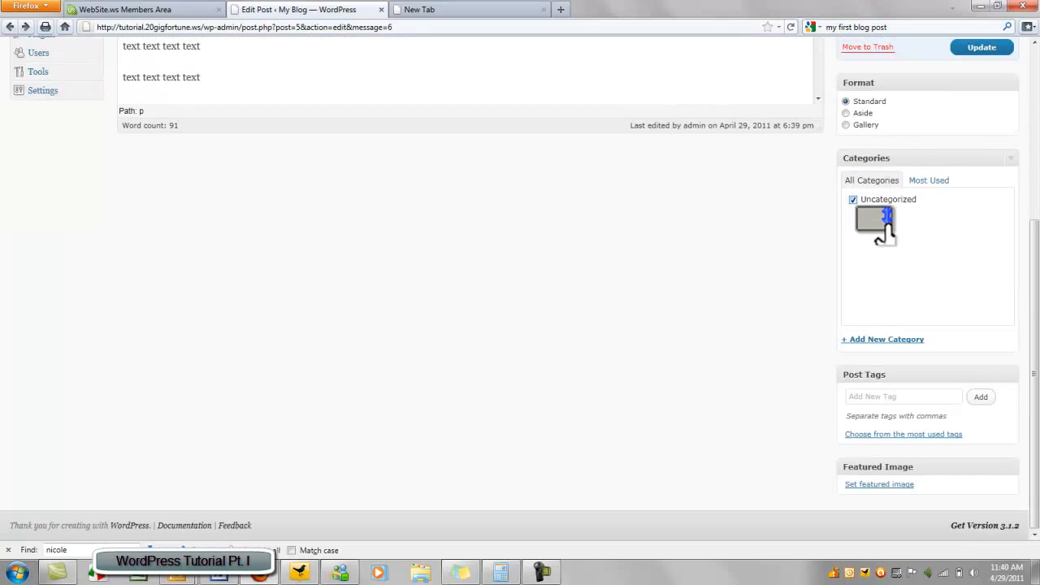
Add two new categories, Advice and News, to the post
{"action": "left_click", "coordinate": [883, 341]}
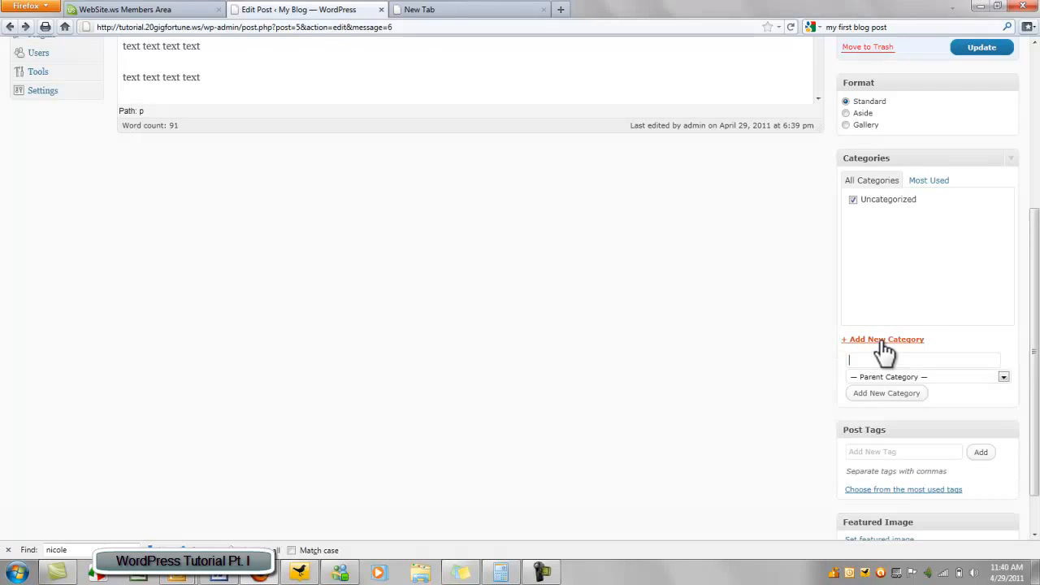
{"action": "type", "text": "Ad"}
{"action": "key", "text": "BackSpace"}
{"action": "key", "text": "BackSpace"}
{"action": "type", "text": "Advice"}
{"action": "left_click", "coordinate": [886, 395]}
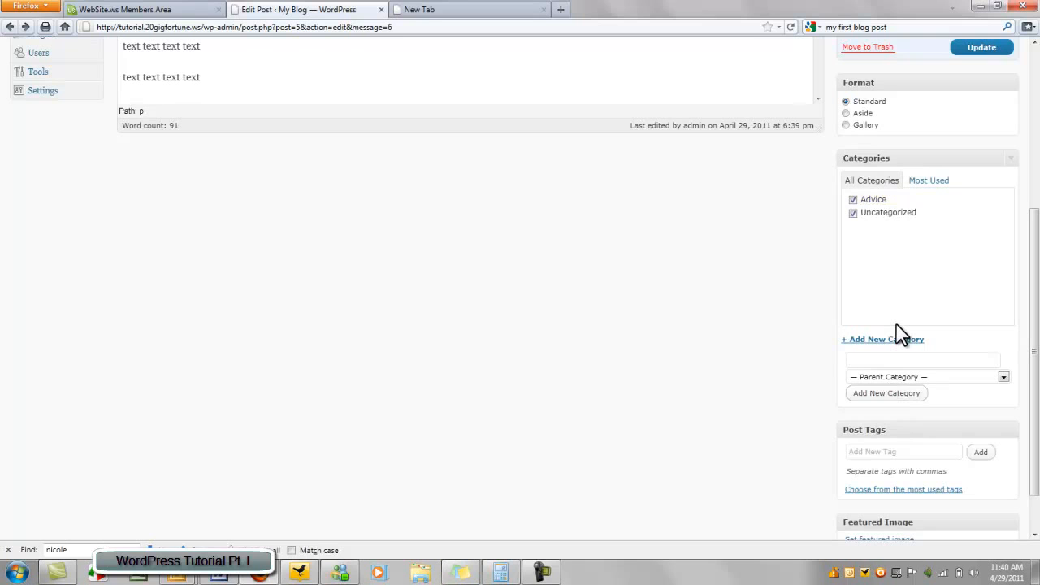
{"action": "type", "text": "News"}
{"action": "left_click", "coordinate": [899, 398]}
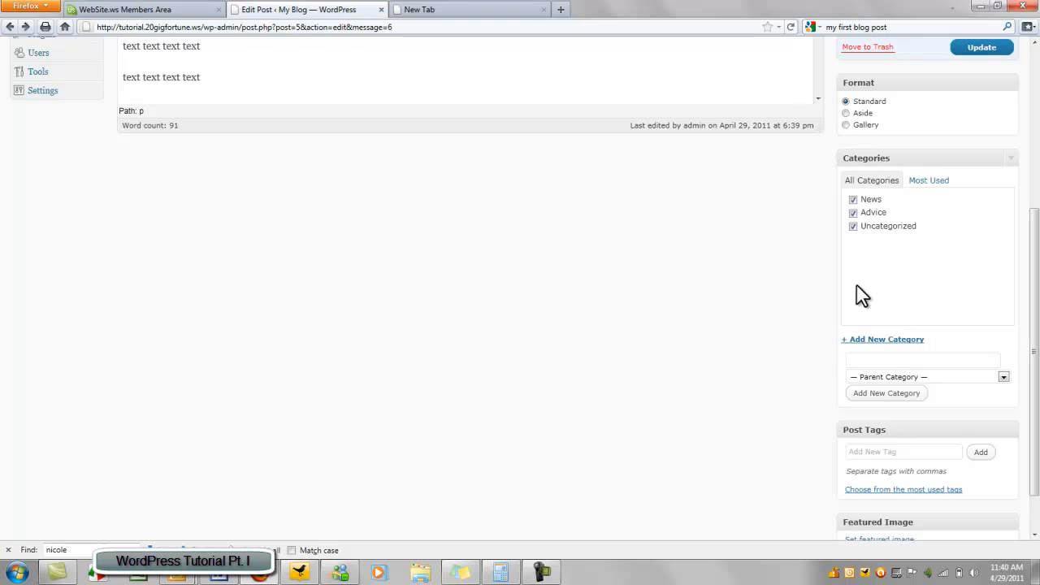
Add the tags 'advice' and 'breaking news' to My First Post
{"action": "scroll", "coordinate": [849, 346], "scroll_direction": "down", "scroll_amount": 2}
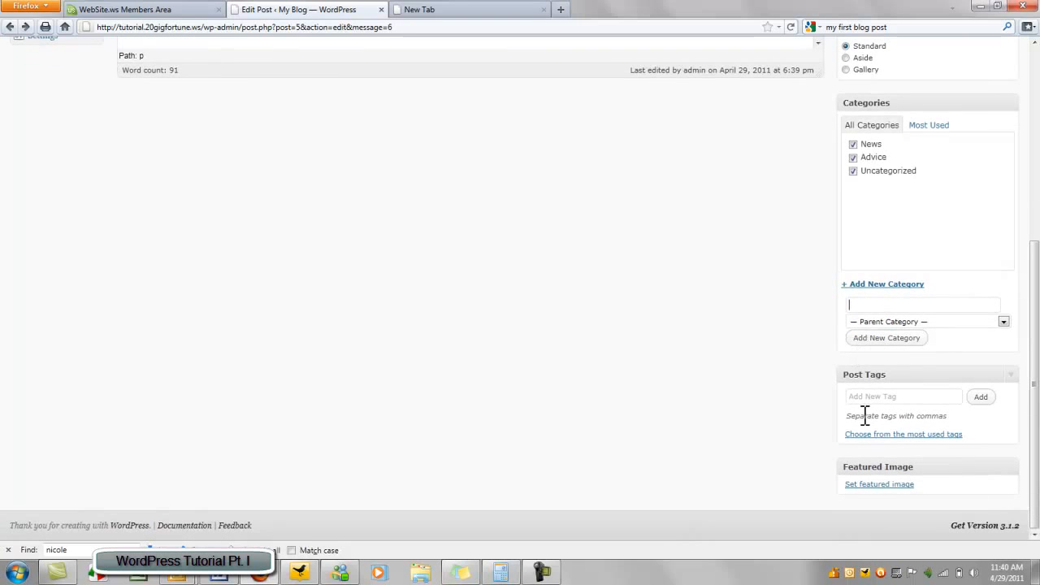
{"action": "left_click", "coordinate": [868, 397]}
{"action": "type", "text": "advice, breaking news"}
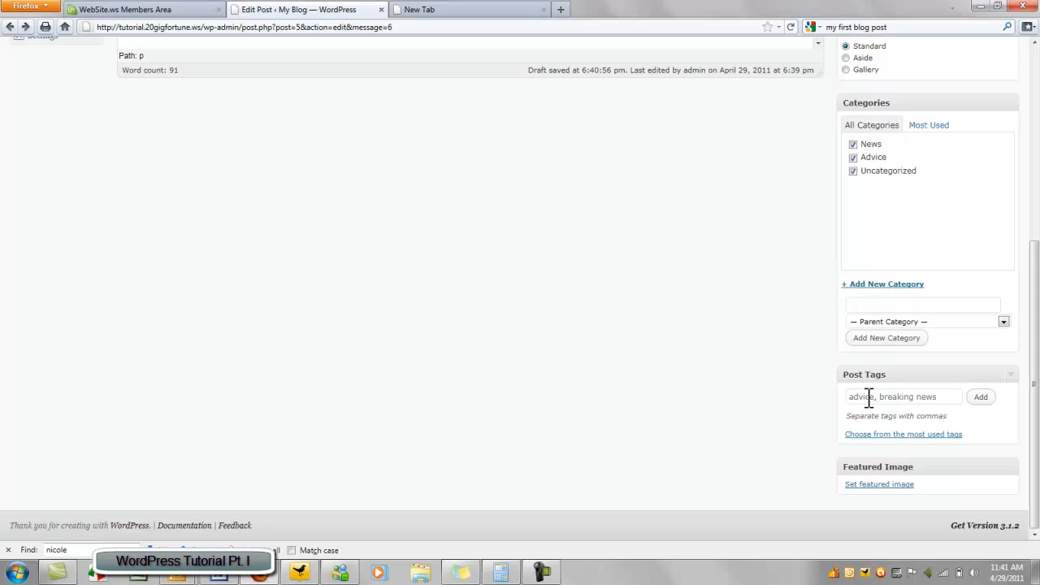
{"action": "left_click", "coordinate": [980, 398]}
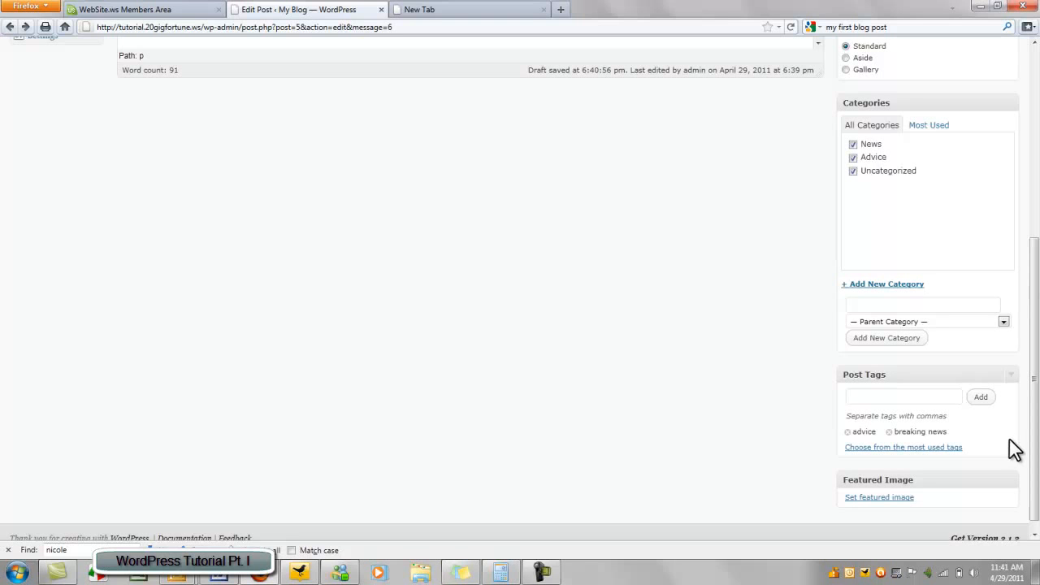
{"action": "scroll", "coordinate": [763, 325], "scroll_direction": "up", "scroll_amount": 5}
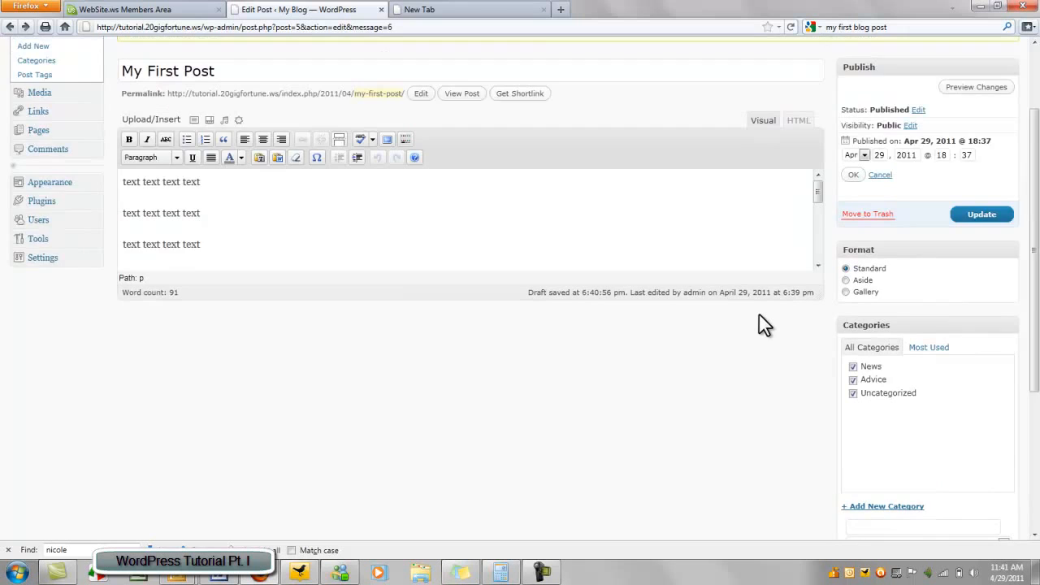
{"action": "scroll", "coordinate": [764, 325], "scroll_direction": "down", "scroll_amount": 3}
{"action": "scroll", "coordinate": [764, 325], "scroll_direction": "up", "scroll_amount": 5}
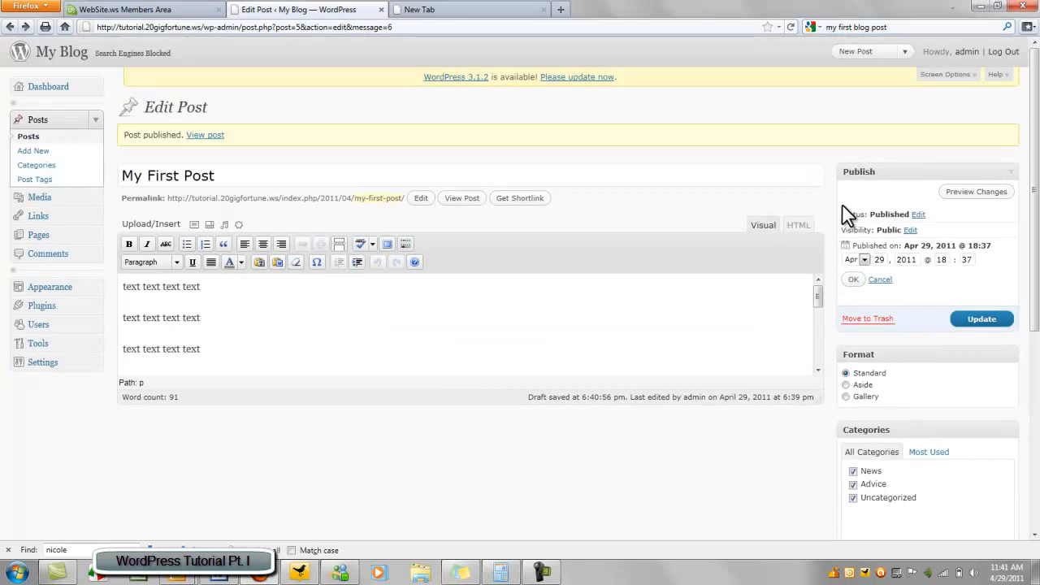
Update the post and view it with its categories on the My Blog front page
{"action": "left_click", "coordinate": [981, 323]}
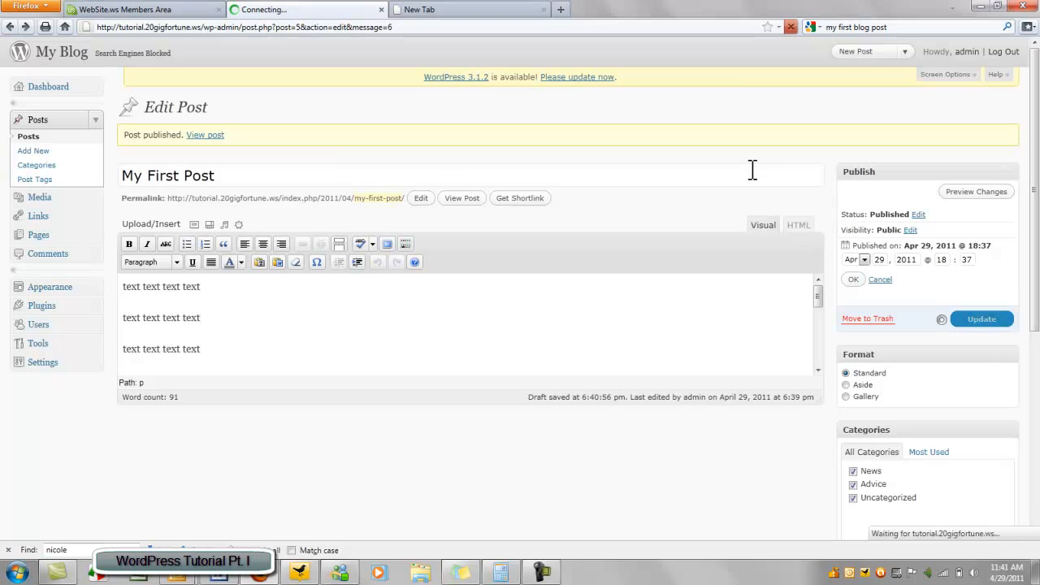
{"action": "left_click", "coordinate": [91, 57]}
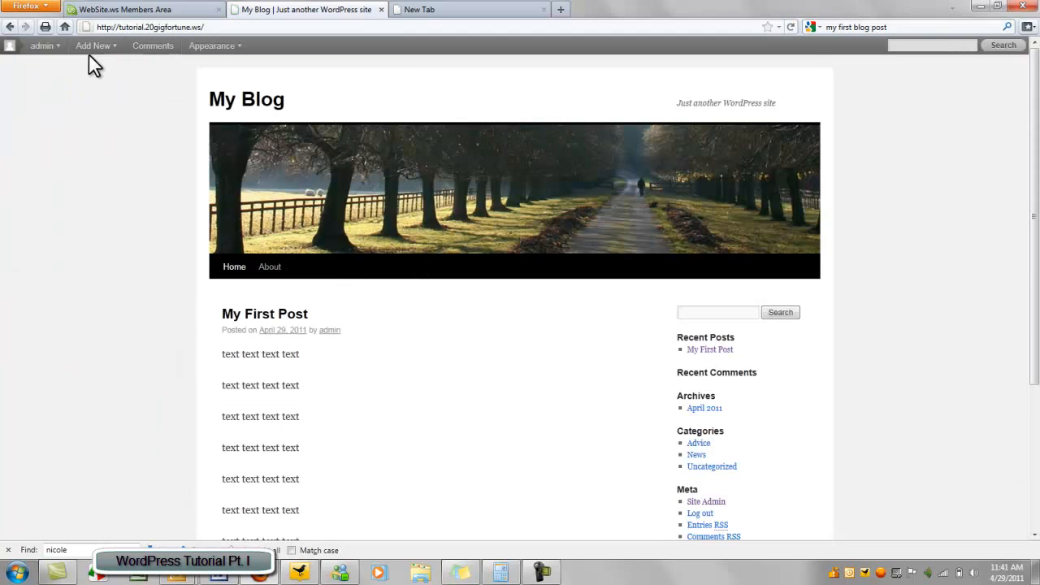
{"action": "scroll", "coordinate": [146, 348], "scroll_direction": "down", "scroll_amount": 5}
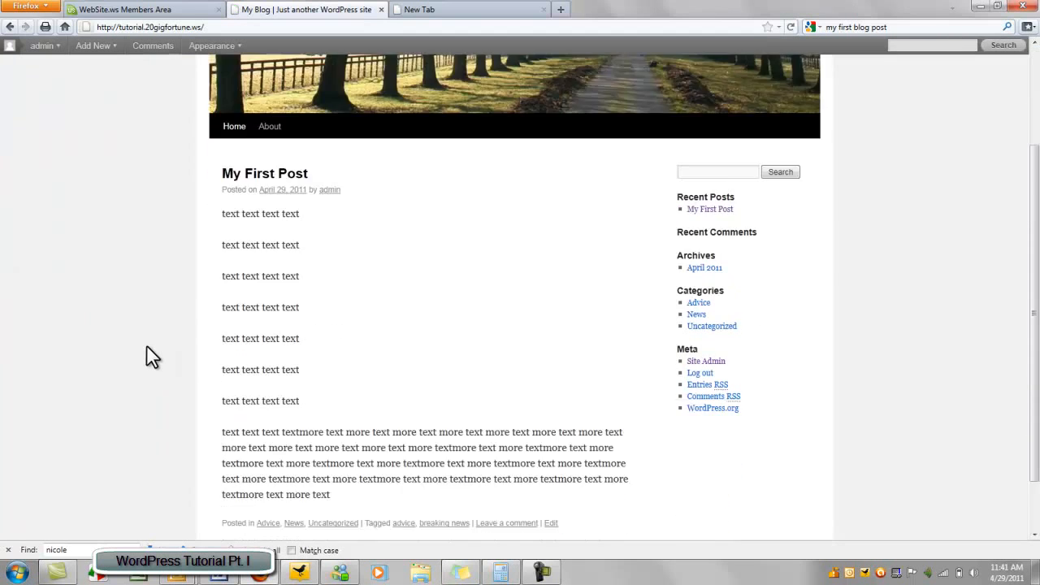
{"action": "scroll", "coordinate": [147, 357], "scroll_direction": "up", "scroll_amount": 5}
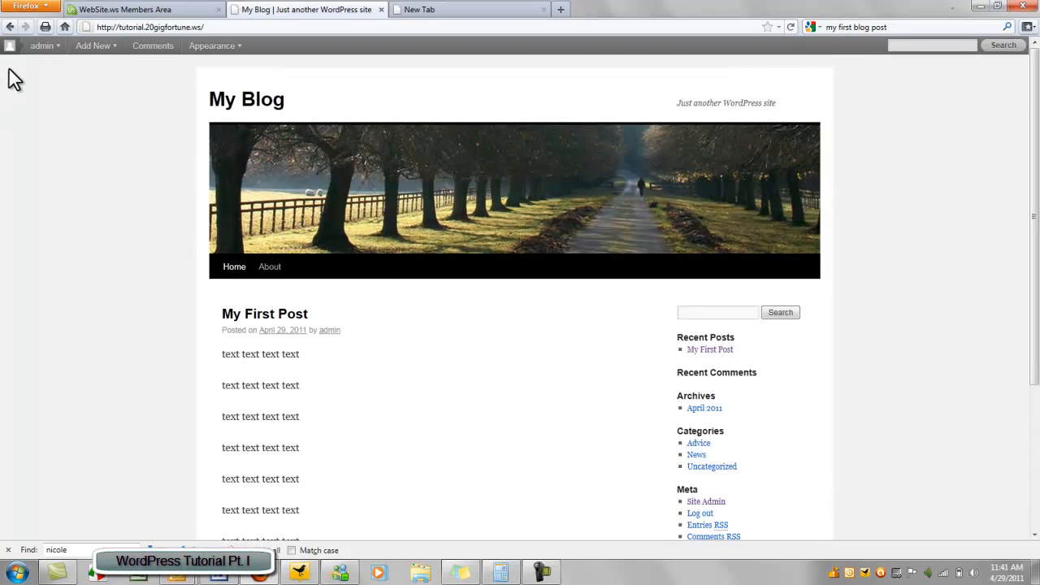
Go to Posts, open and cancel Quick Edit on My First Post, then visit Categories and Post Tags
{"action": "left_click", "coordinate": [9, 27]}
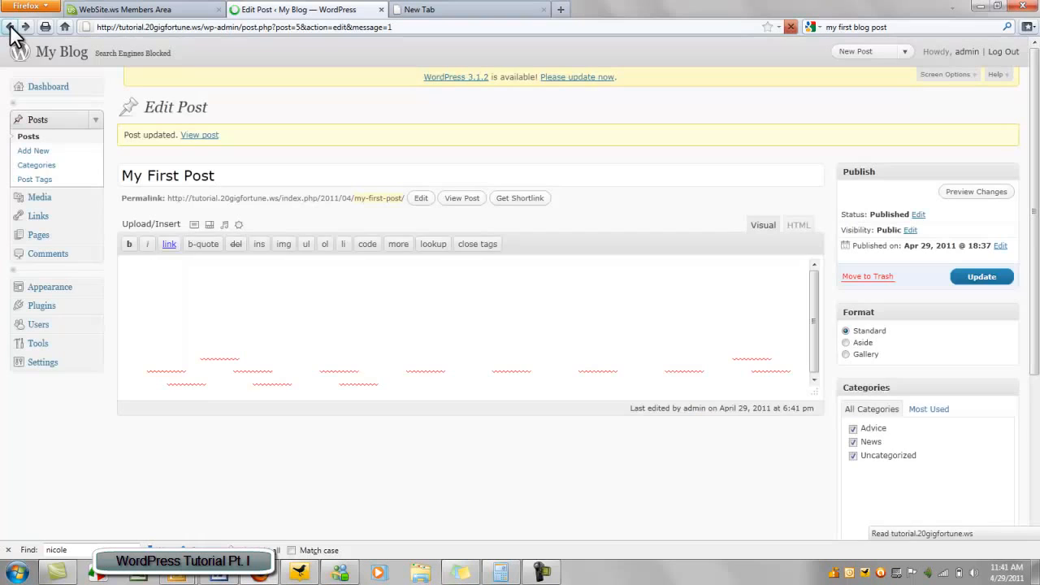
{"action": "left_click", "coordinate": [62, 136]}
{"action": "mouse_move", "coordinate": [154, 218]}
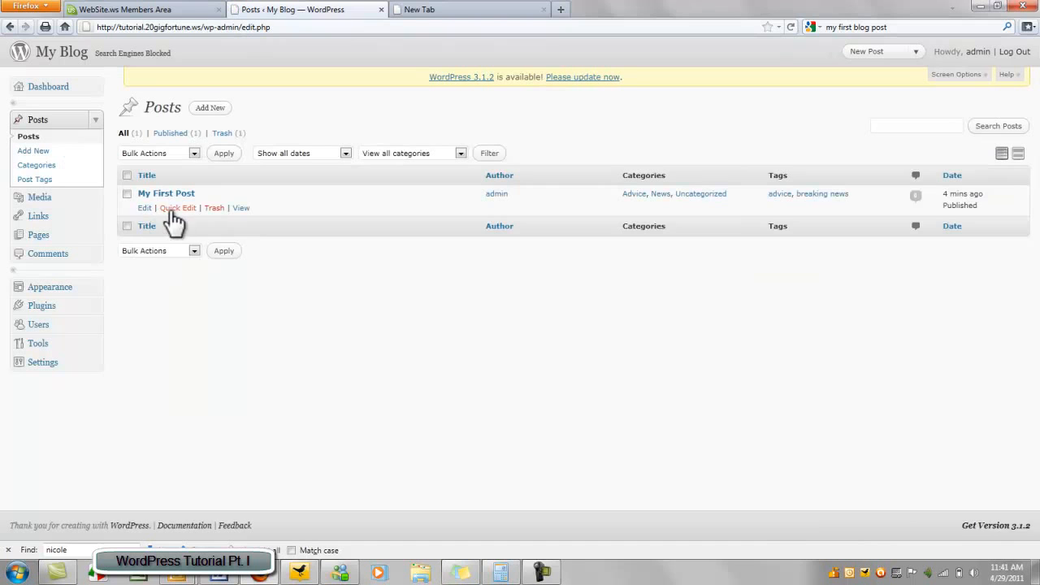
{"action": "left_click", "coordinate": [174, 209]}
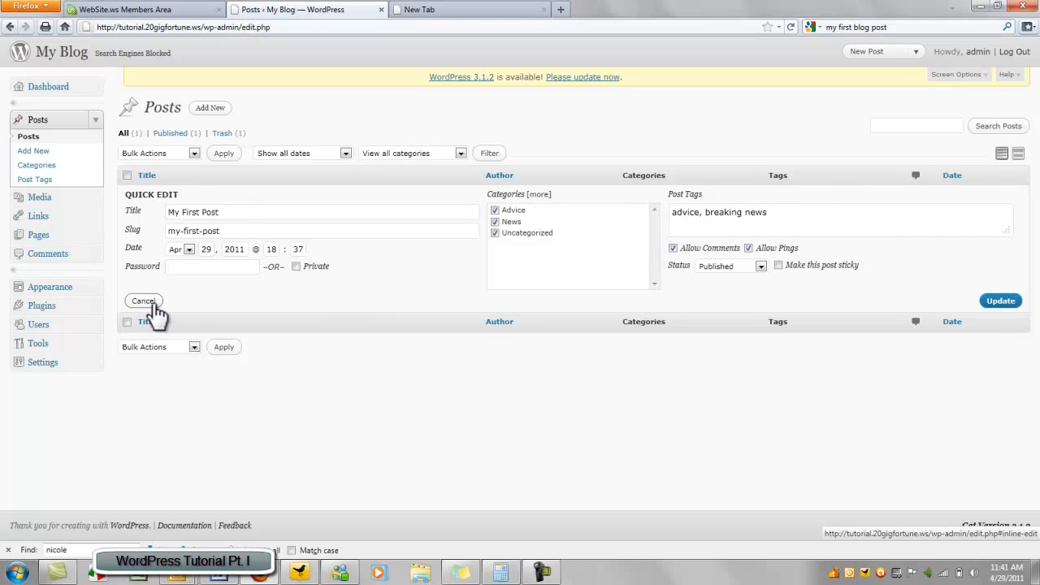
{"action": "left_click", "coordinate": [144, 301]}
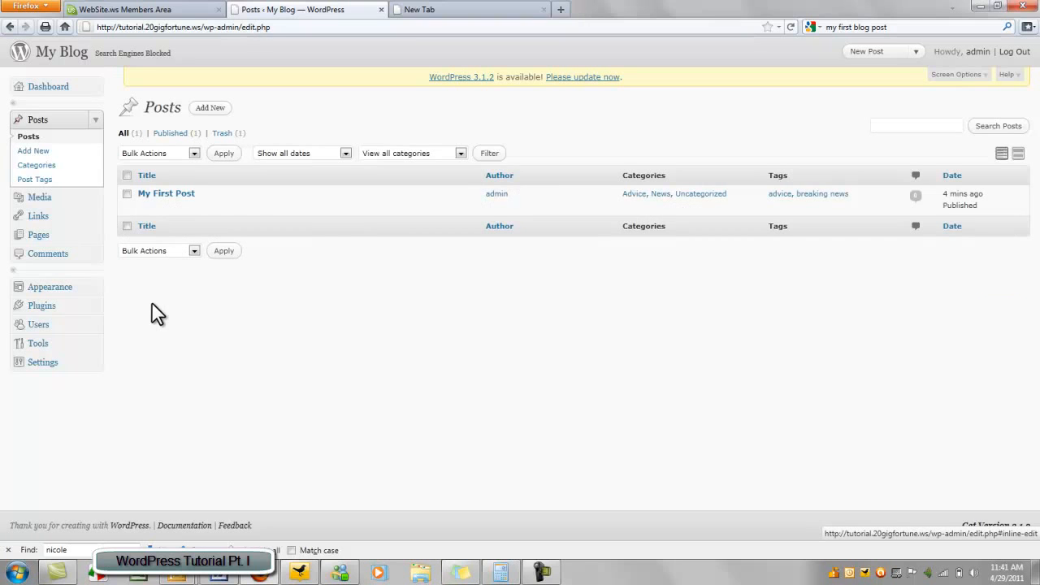
{"action": "left_click", "coordinate": [29, 166]}
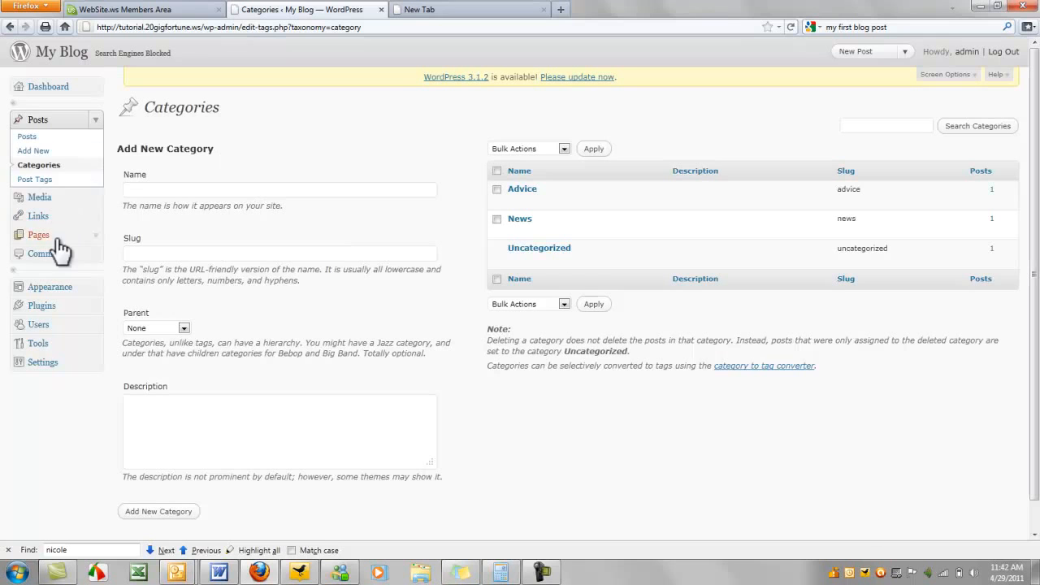
{"action": "left_click", "coordinate": [38, 182]}
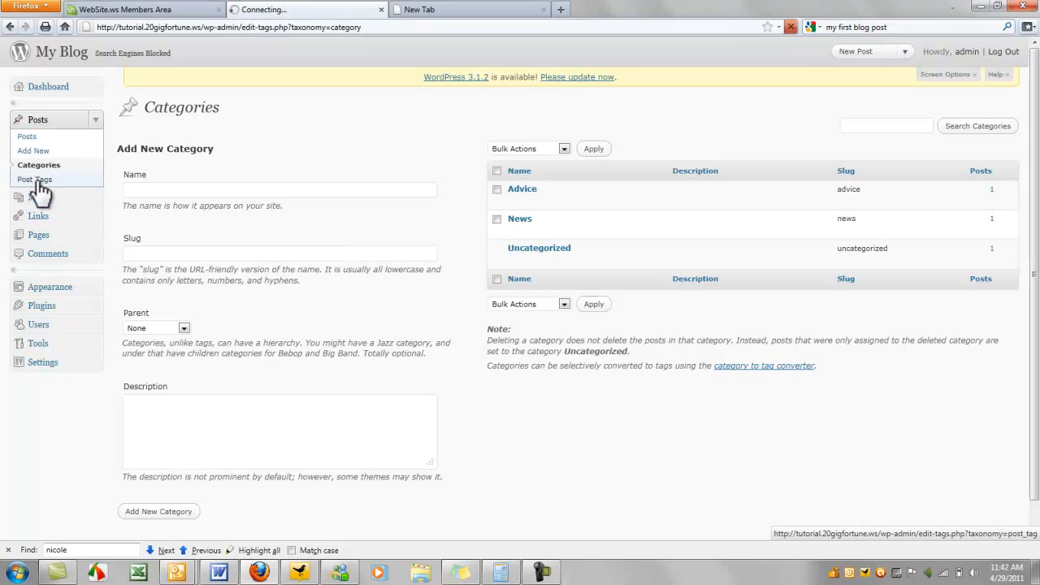